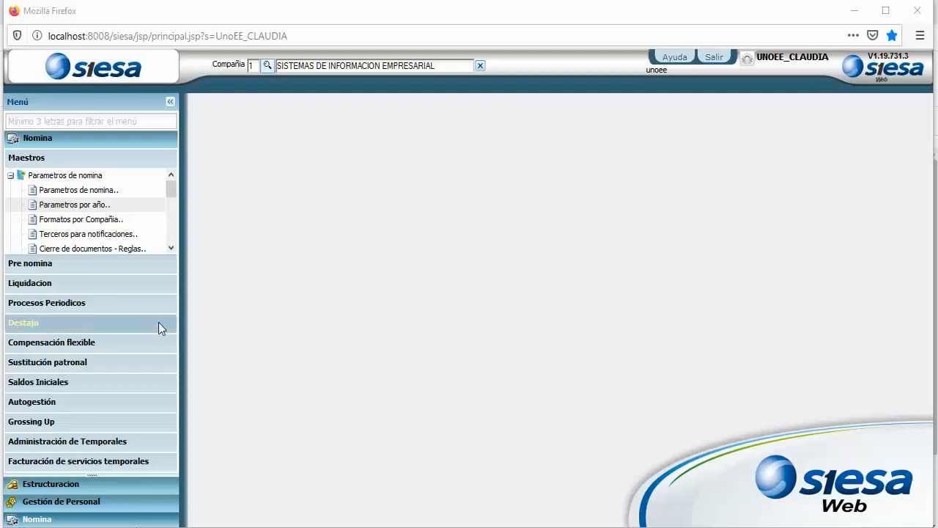
- Open the payroll Parametros por año form and load the 2019 record to review its general values
left_click(36, 522)
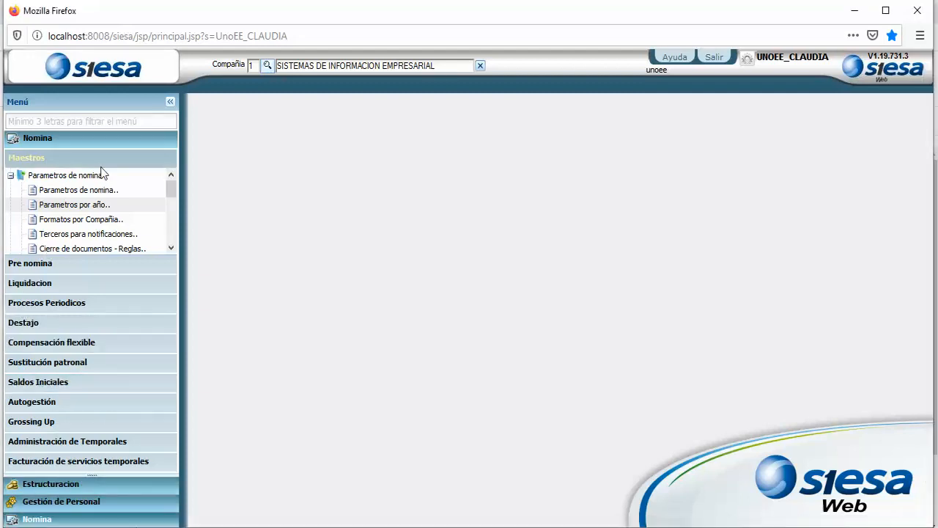
left_click(34, 159)
left_click(34, 160)
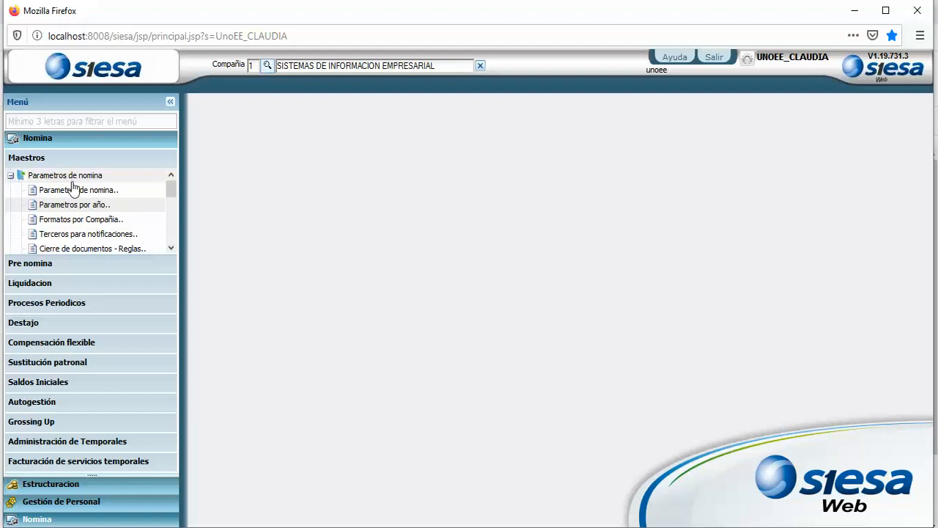
left_click(77, 177)
left_click(77, 177)
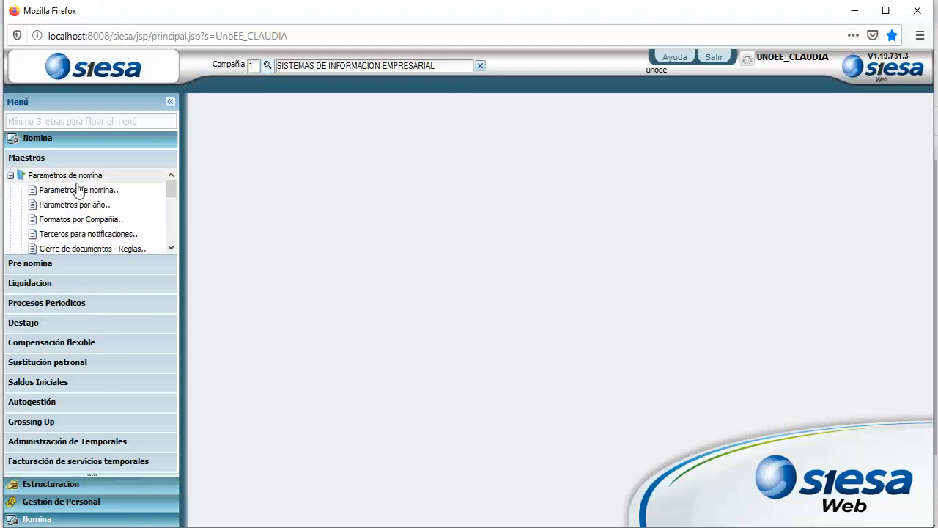
left_click(74, 206)
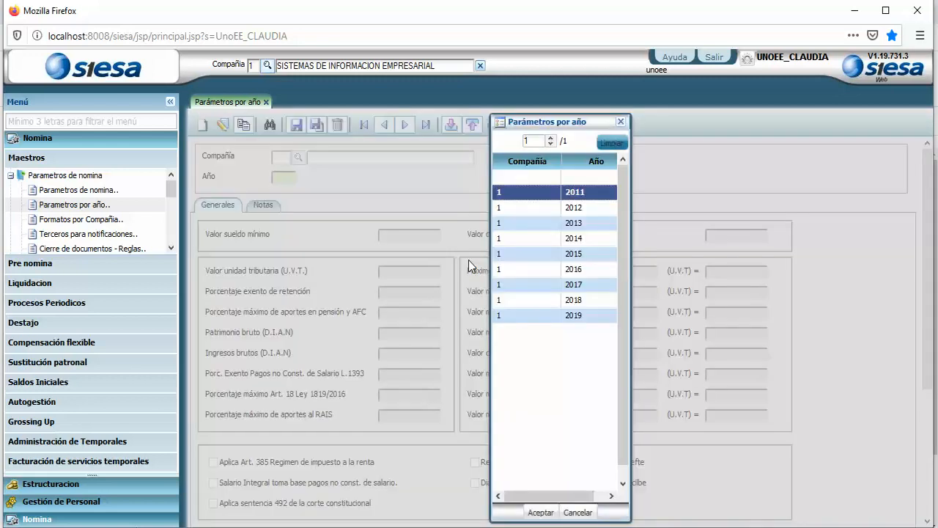
double_click(573, 319)
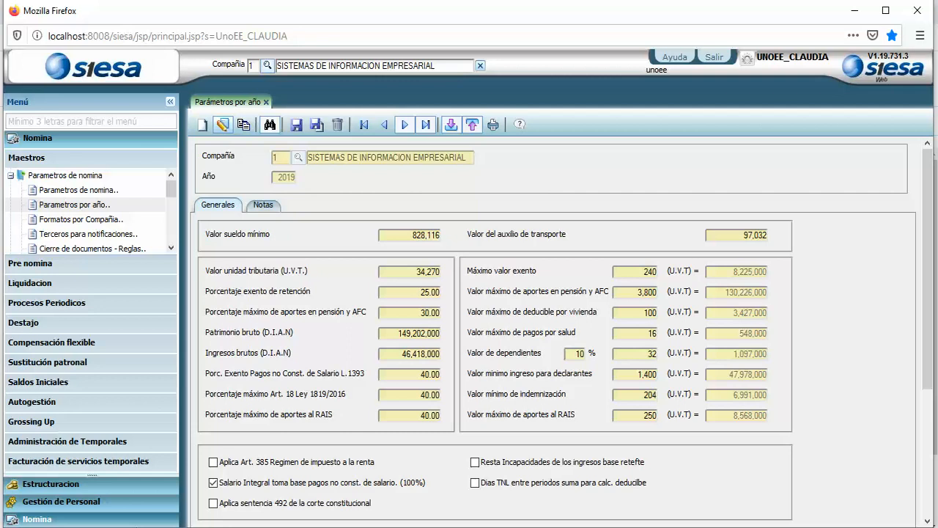
scroll(310, 250, "down", 1)
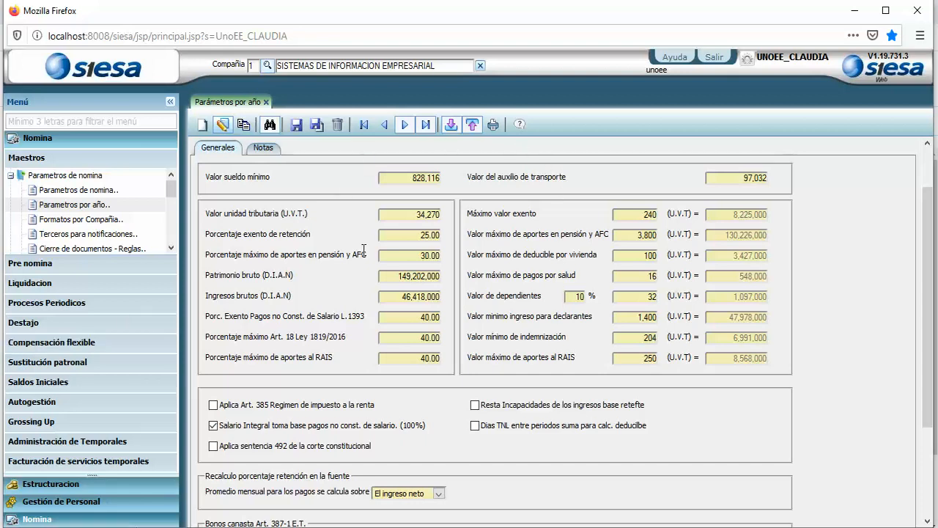
scroll(363, 253, "up", 1)
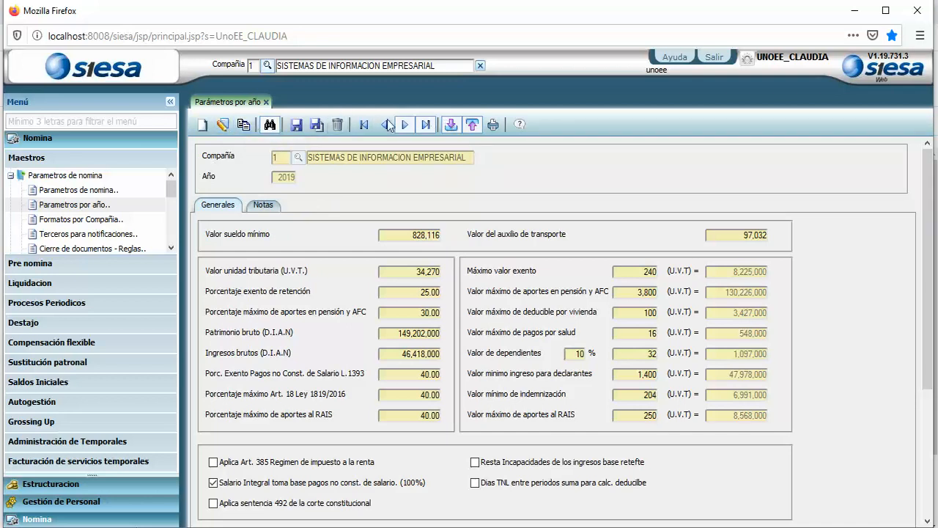
- Copy the 2019 parameters into a new record for company 1 and year 2020, and save it
left_click(244, 127)
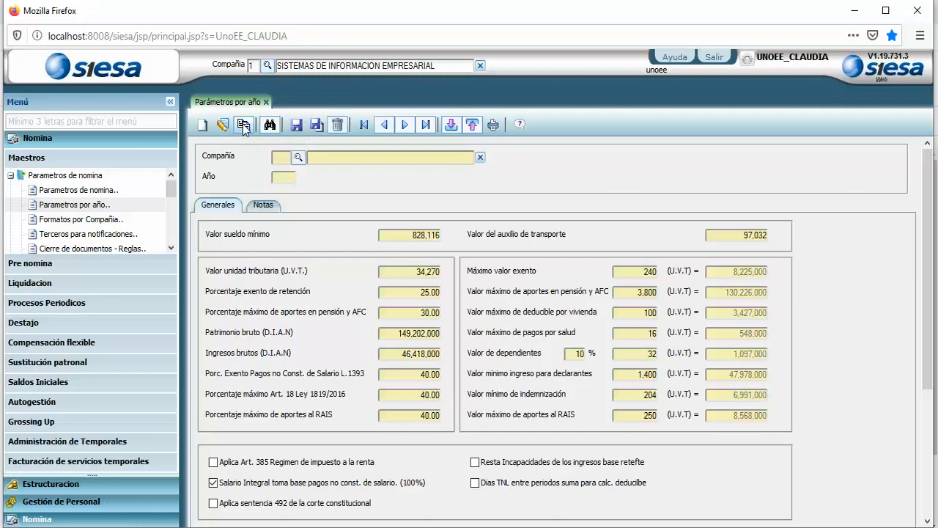
left_click(282, 183)
type("201")
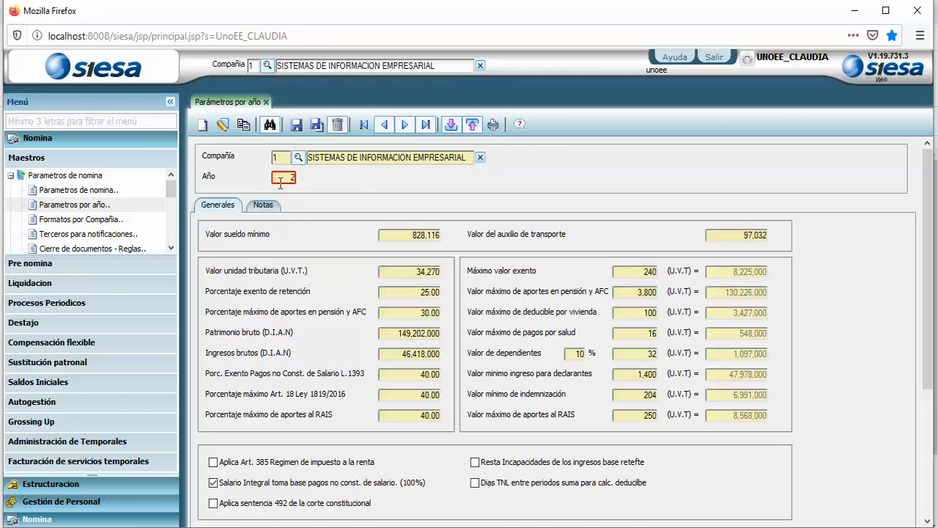
type("0")
left_click(331, 213)
left_click(296, 127)
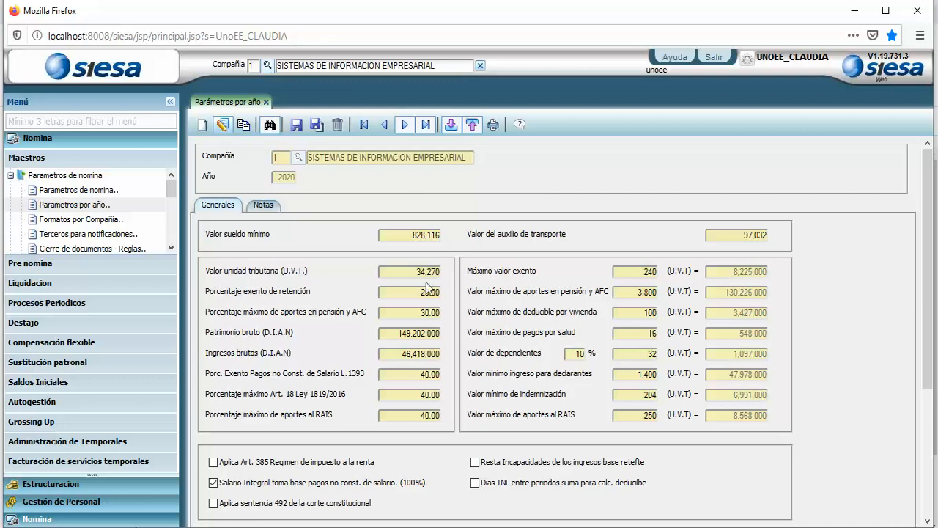
- Look up the yearly parameter records and open the 2020 record for company 1
left_click(222, 125)
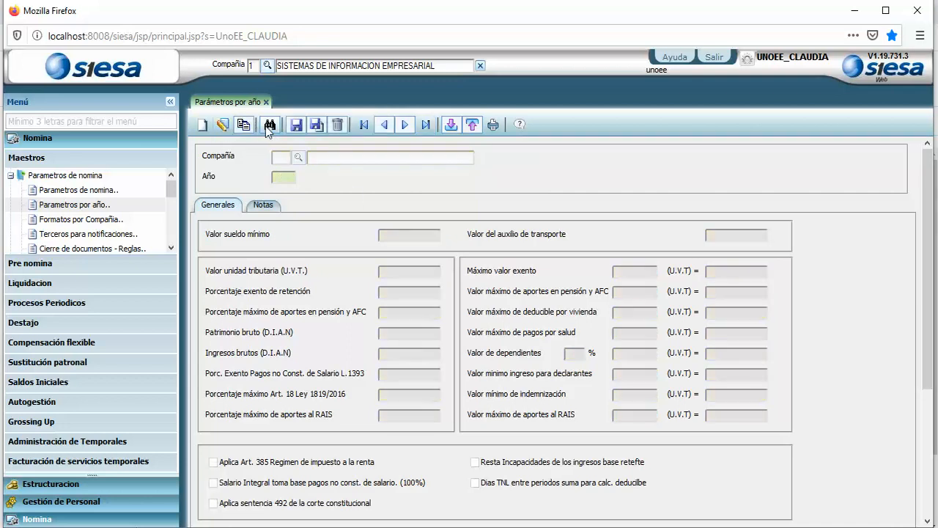
left_click(270, 125)
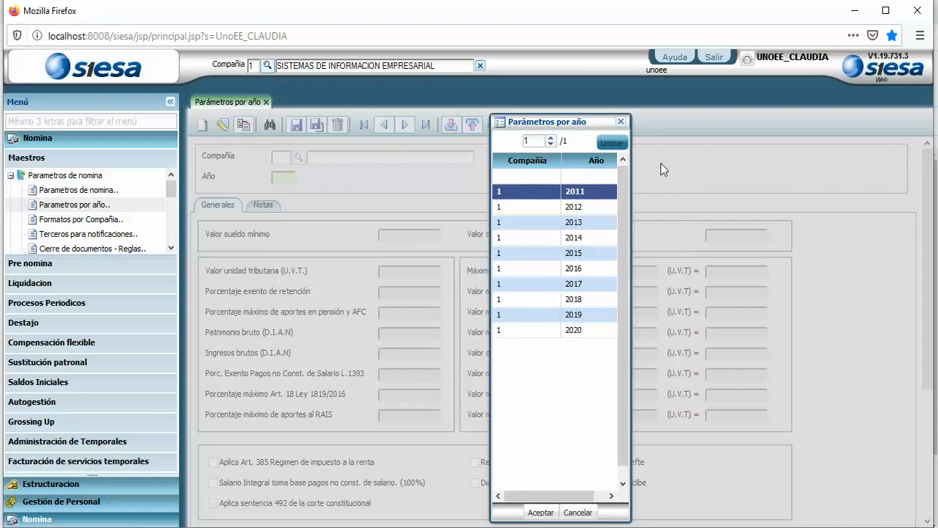
left_click(621, 122)
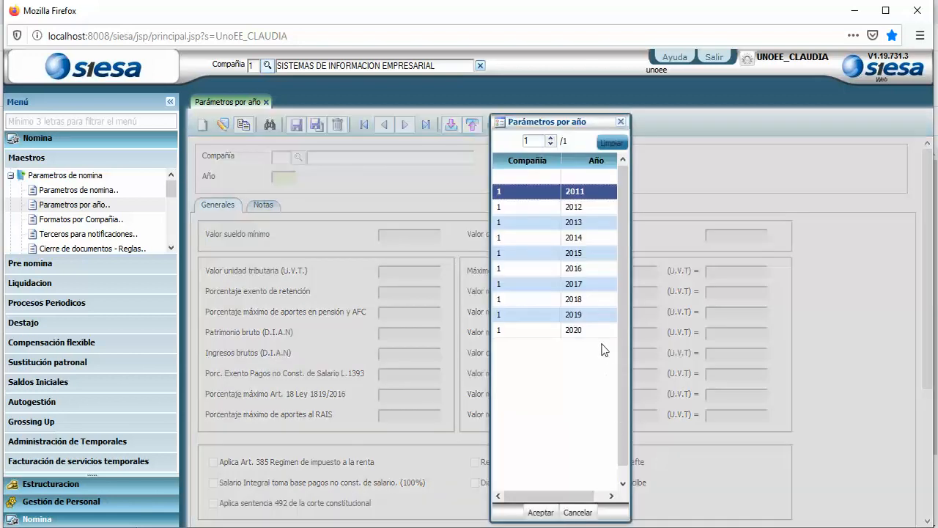
left_click(595, 332)
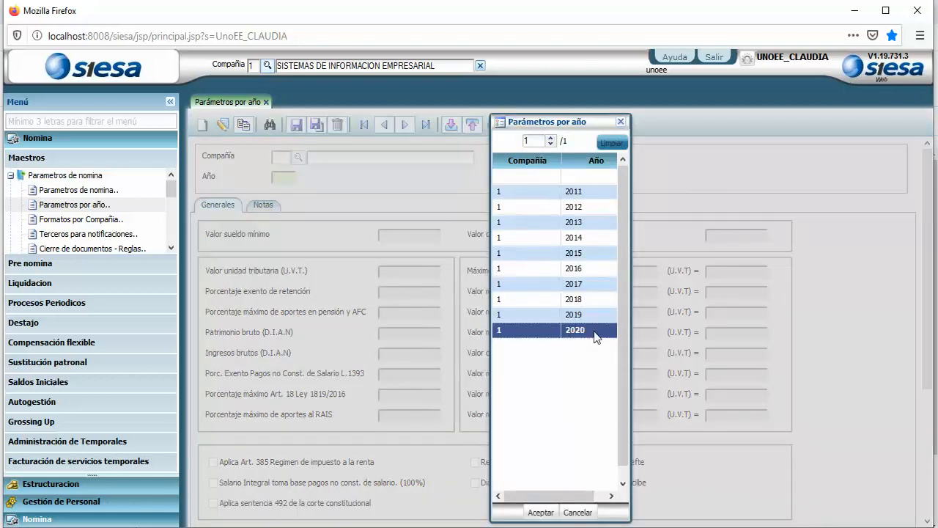
double_click(596, 334)
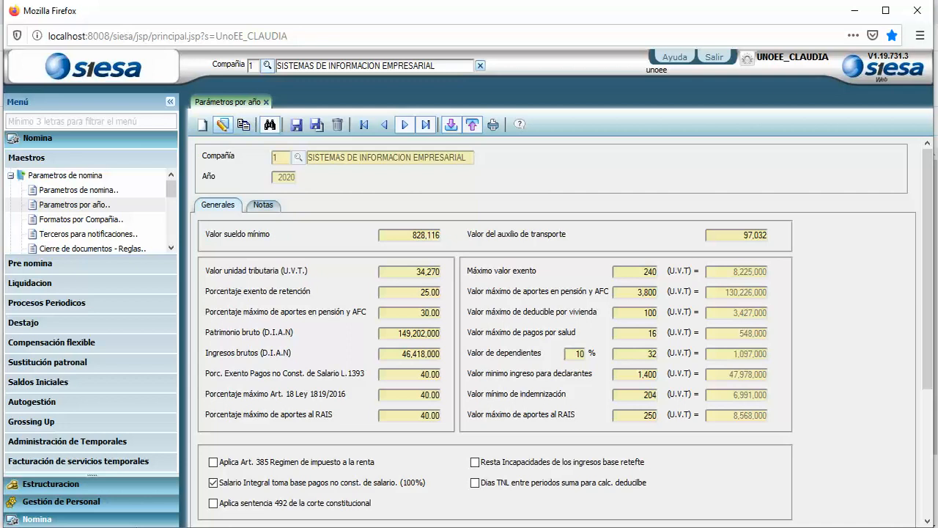
- Set the 2020 Valor sueldo mínimo to 877,802 and the Valor del auxilio de transporte to 102,853
left_click(404, 233)
type("877802")
left_click(487, 249)
left_click(731, 235)
type("102,")
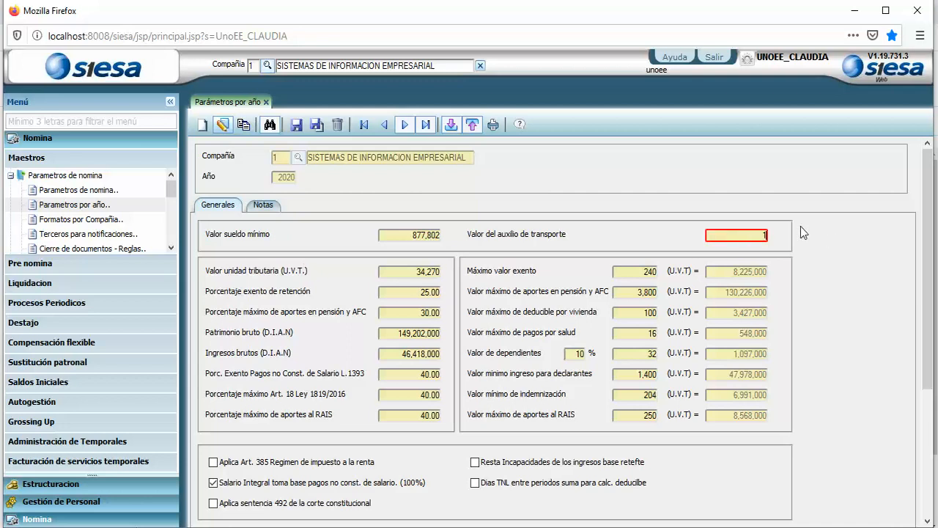
type("8")
type("53")
left_click(824, 283)
left_click_drag(391, 237, 424, 236)
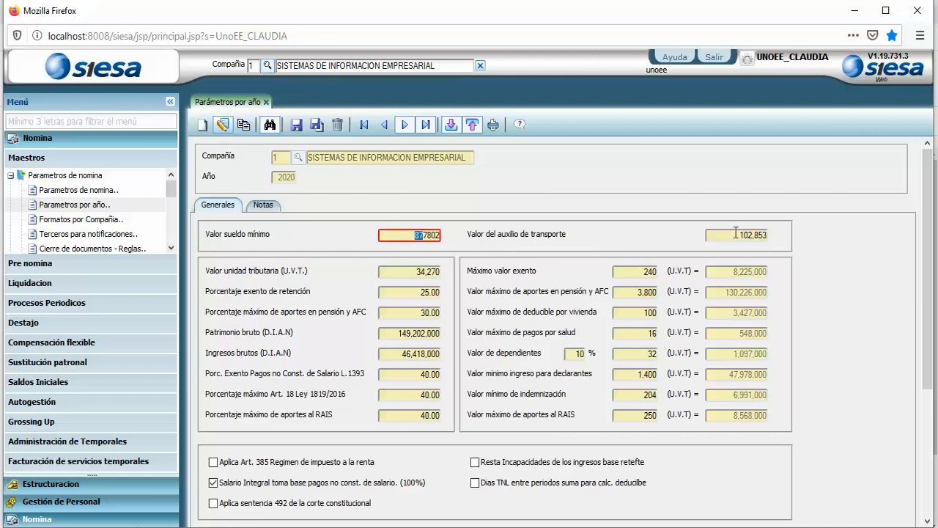
left_click_drag(737, 233, 794, 233)
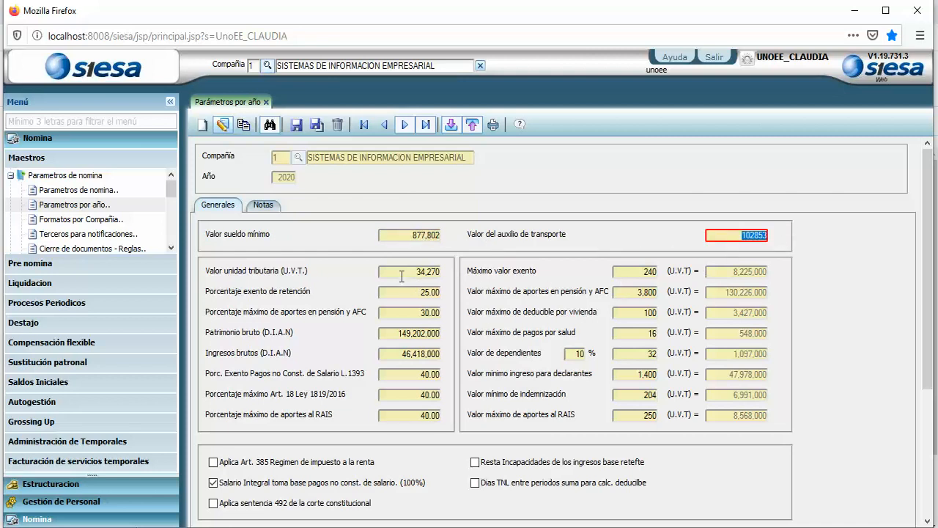
left_click_drag(404, 272, 470, 276)
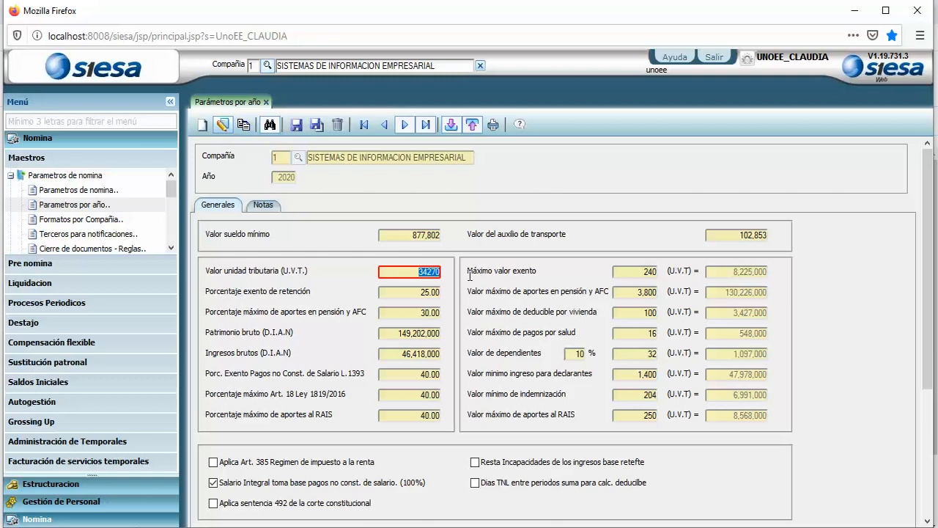
left_click_drag(382, 333, 490, 340)
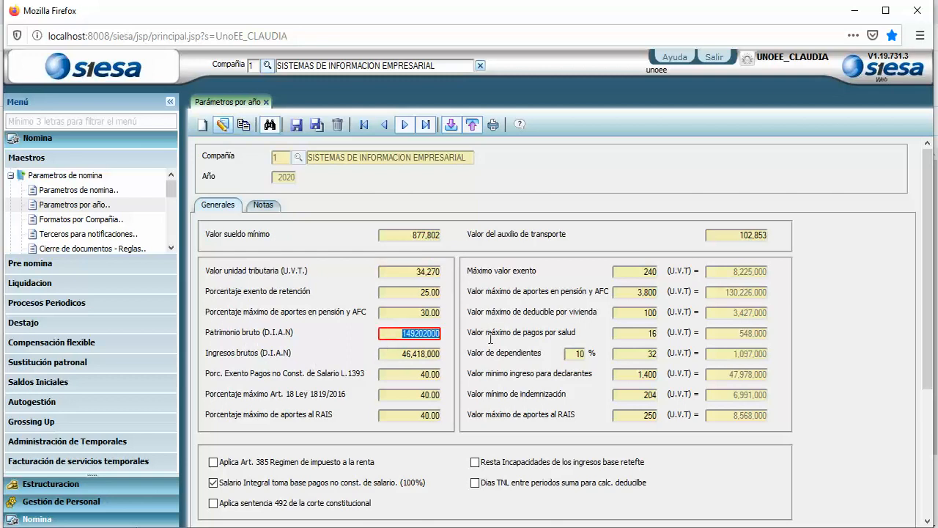
left_click_drag(378, 355, 489, 359)
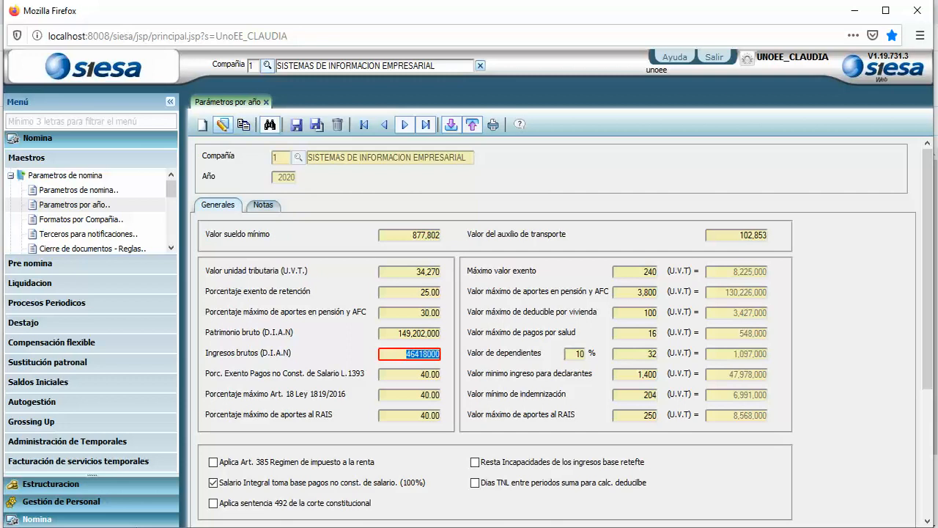
- Set the Valor unidad tributaria (U.V.T.) to 35,607
left_click(413, 272)
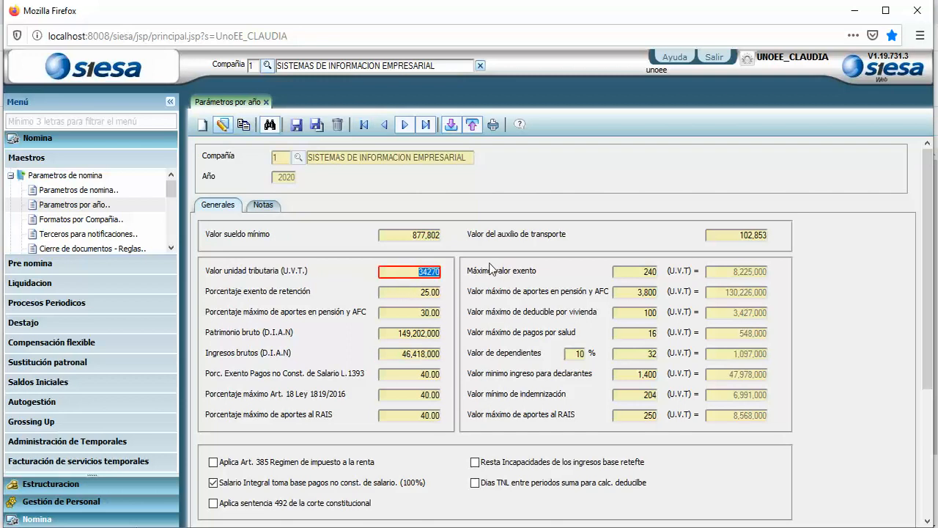
key("BackSpace")
type("35607")
left_click(480, 346)
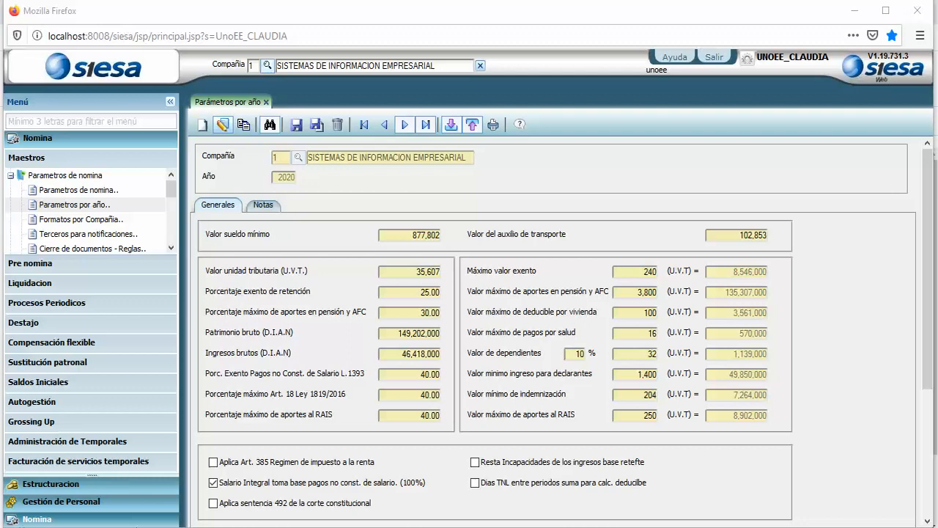
- Switch to the Windows Calculator and multiply 4500 by 35607
left_click_drag(0, 73, 135, 78)
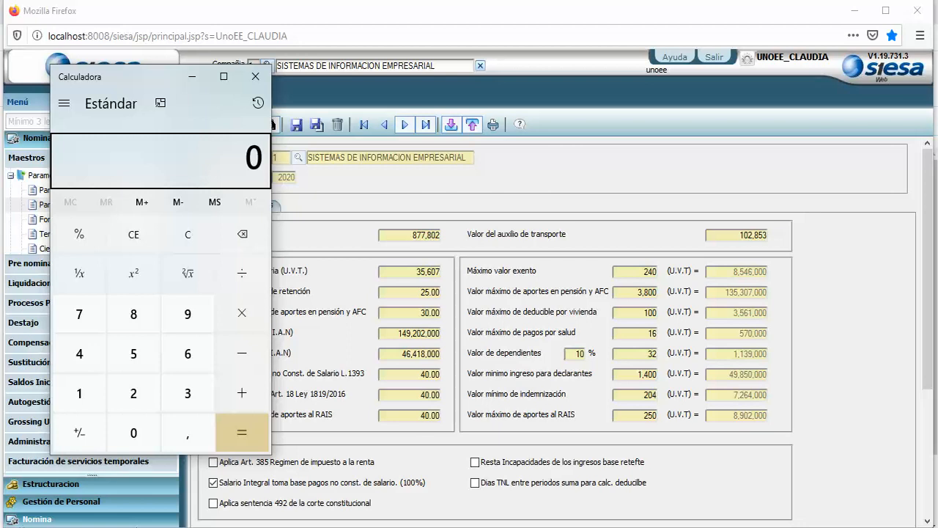
left_click(67, 358)
left_click(118, 356)
left_click(133, 433)
left_click(134, 433)
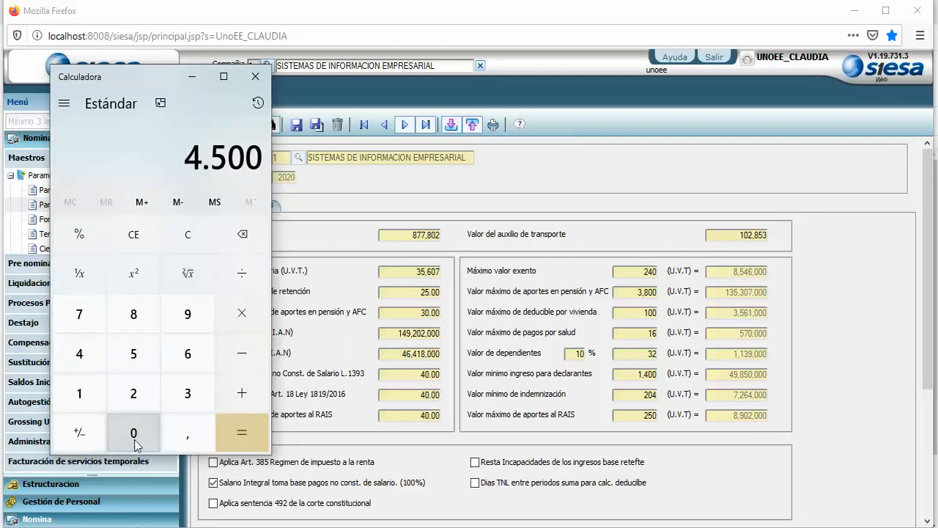
left_click(246, 323)
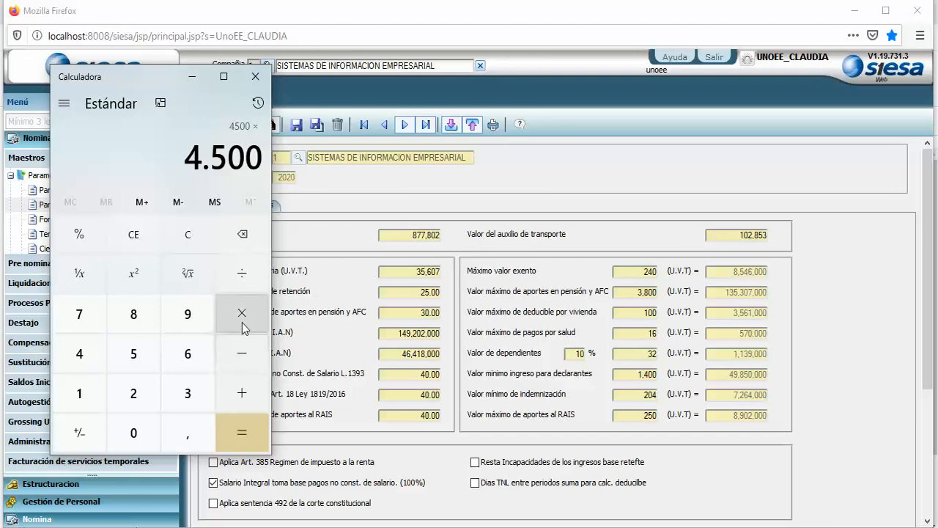
left_click(189, 363)
left_click(134, 432)
left_click(77, 317)
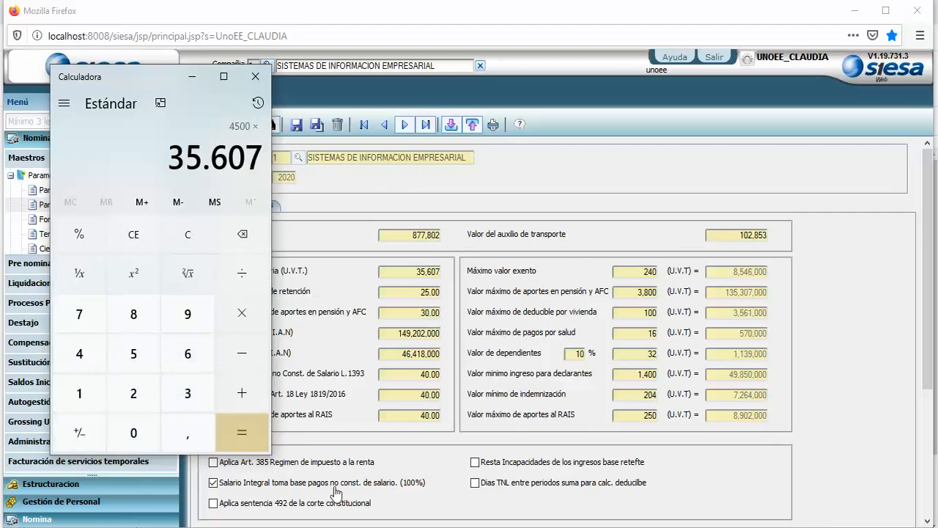
left_click(251, 442)
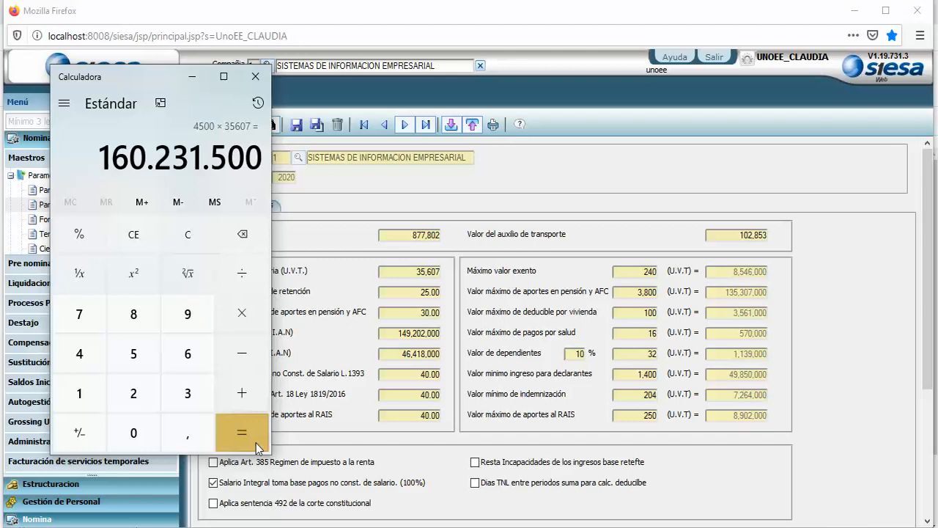
- Return to the Siesa yearly parameters form and set Patrimonio bruto (D.I.A.N) to 160,231,500
left_click(302, 332)
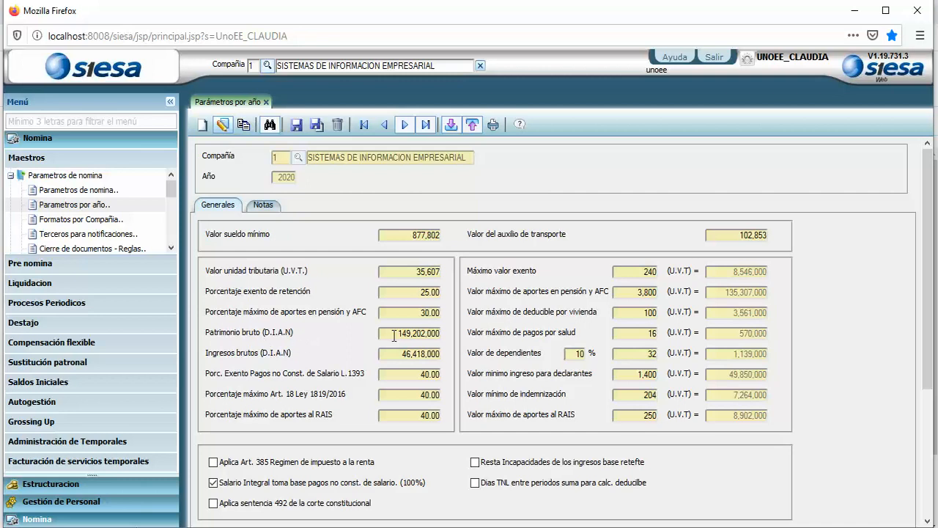
left_click_drag(395, 336, 456, 336)
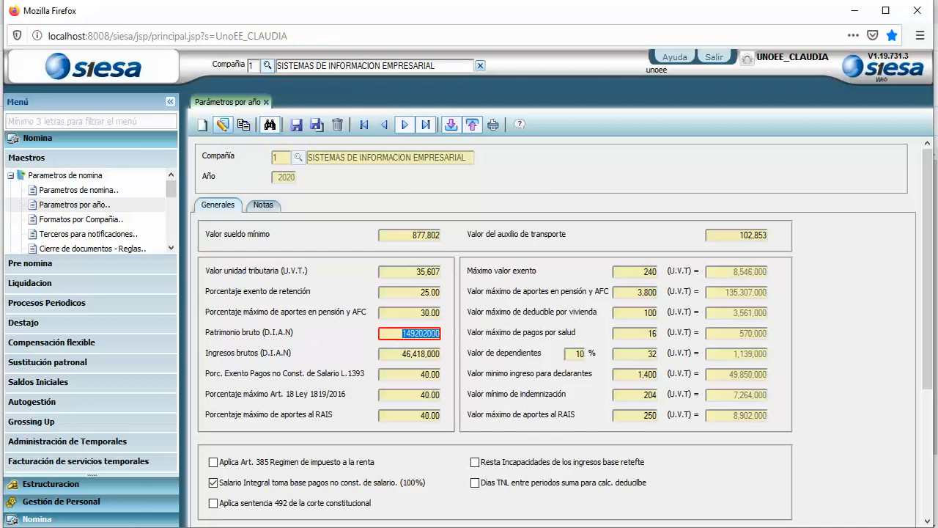
key("alt+Tab")
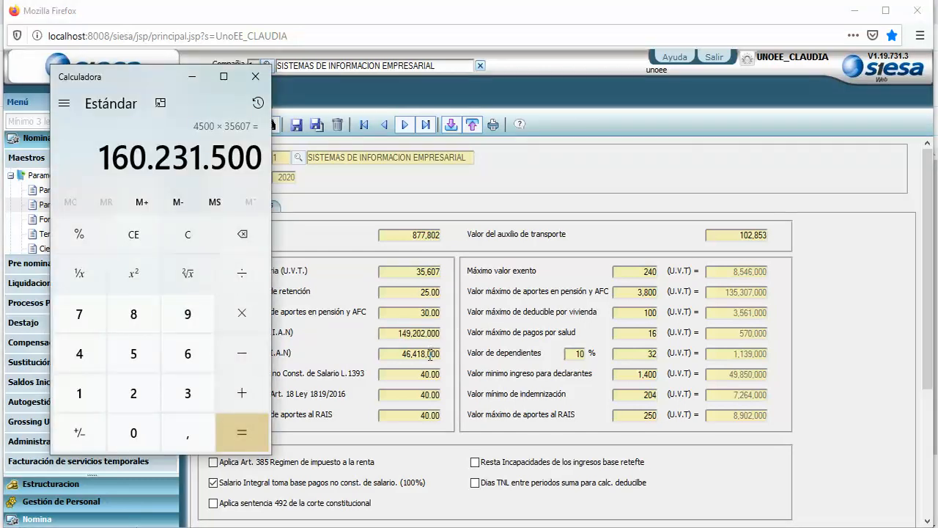
left_click(389, 334)
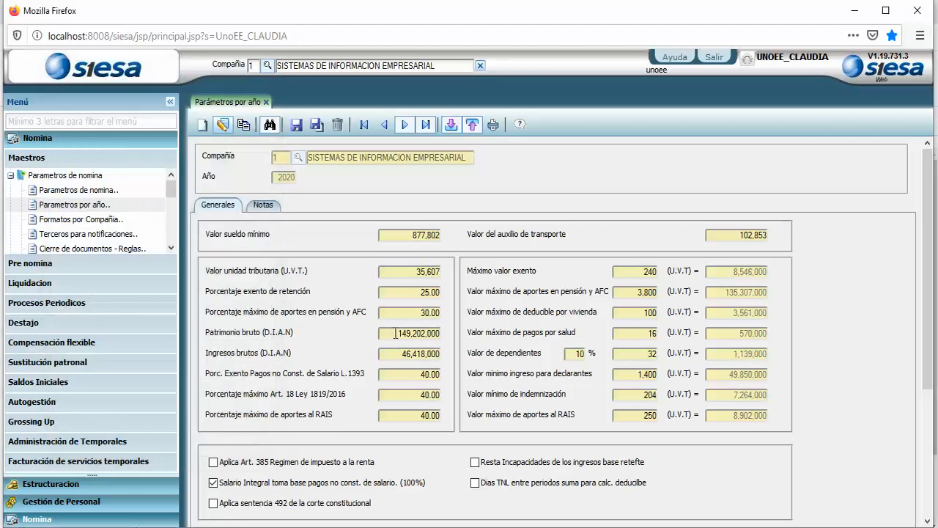
type("16")
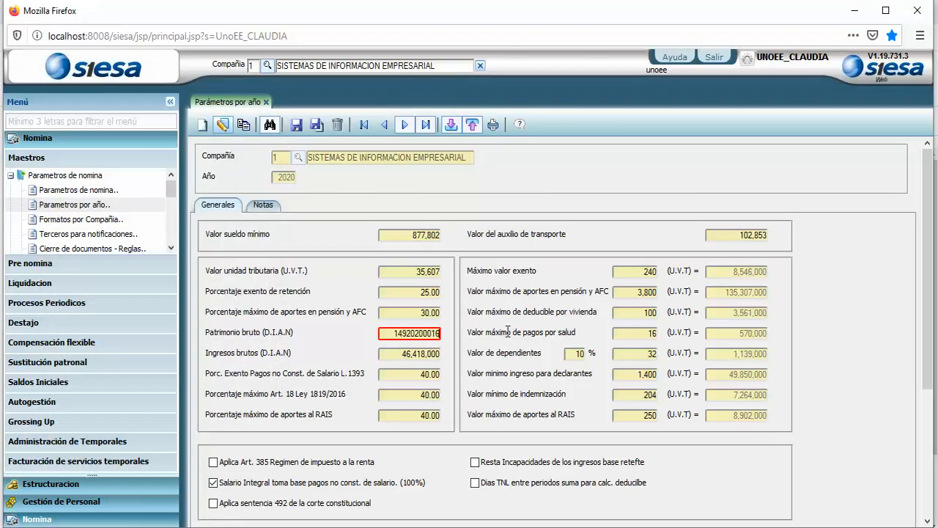
type("03")
key("BackSpace")
type("231500")
key("ctrl+a")
key("BackSpace")
type("160231500")
left_click(472, 392)
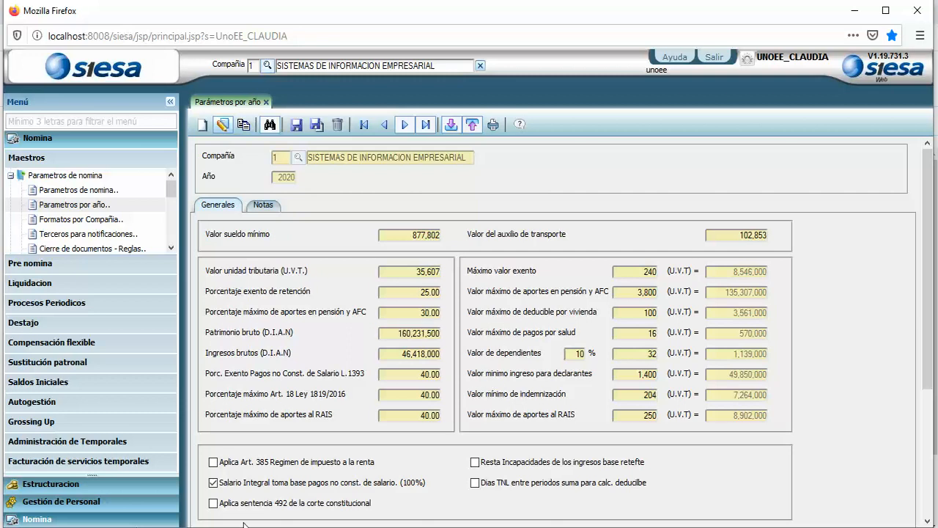
- Switch to the Windows Calculator, clear the previous result and multiply 1400 by 35607
key("alt+Tab")
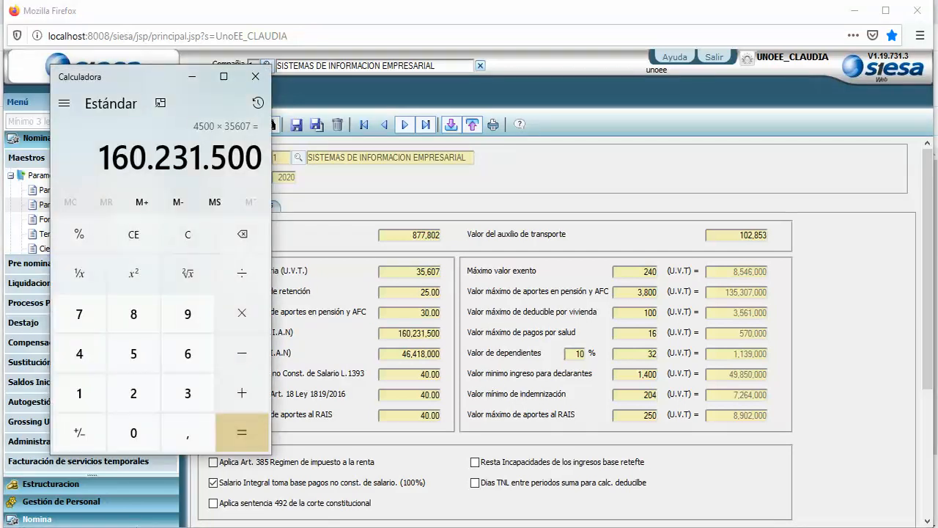
left_click(192, 76)
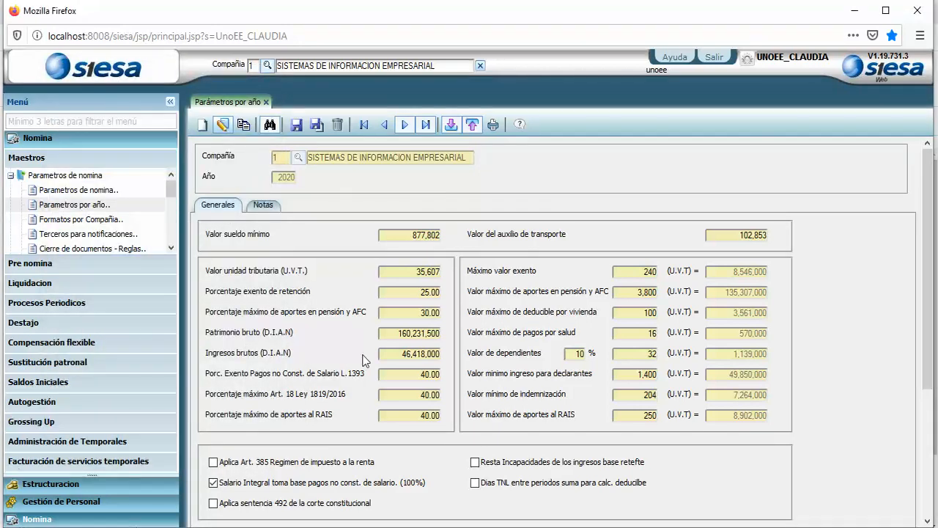
key("alt+Tab")
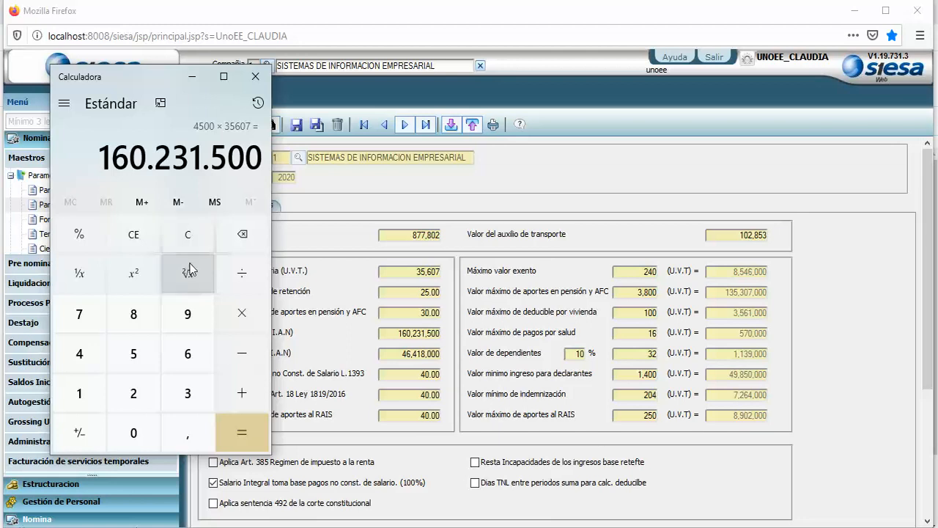
left_click(138, 244)
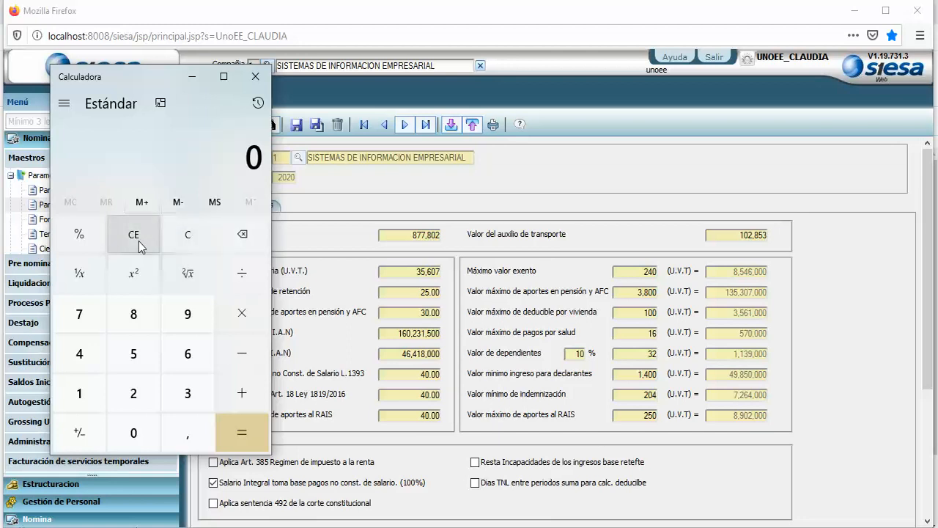
left_click(78, 389)
left_click(84, 351)
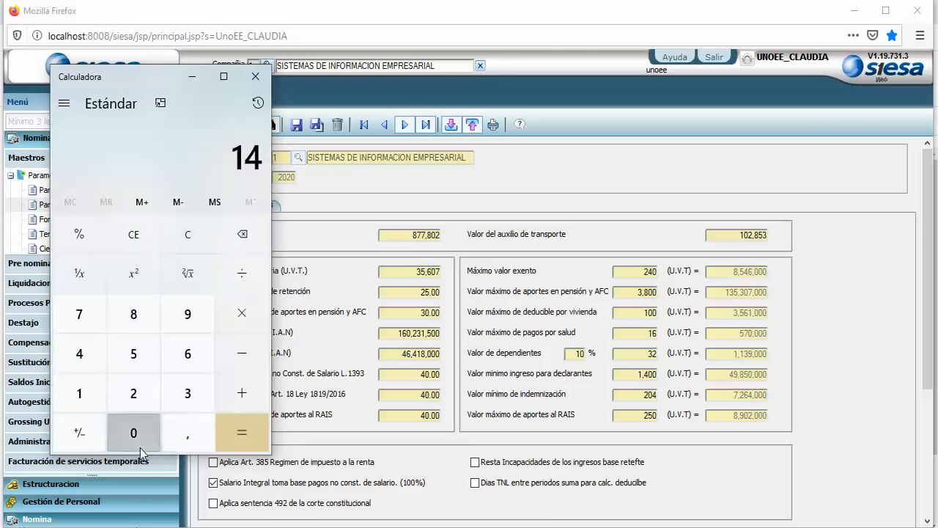
left_click(140, 448)
left_click(140, 448)
left_click(241, 311)
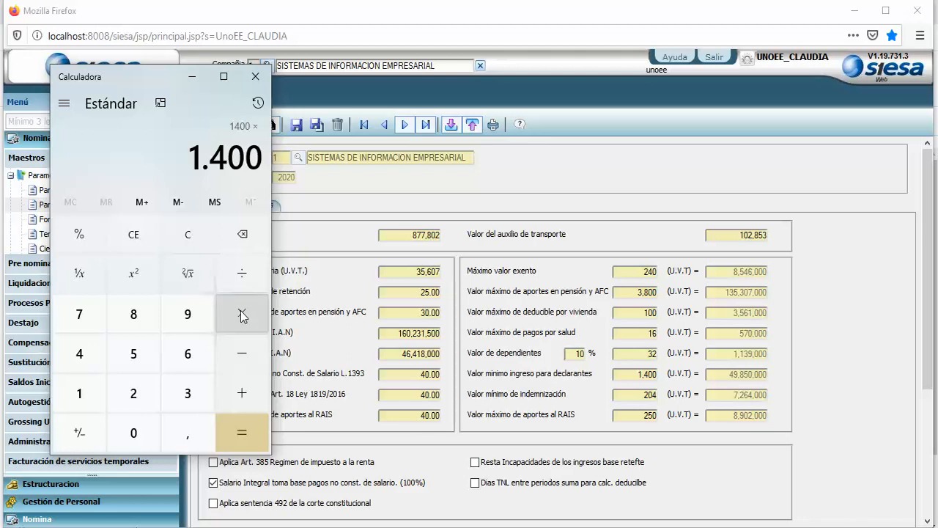
left_click(186, 391)
left_click(142, 363)
left_click(184, 356)
left_click(140, 433)
left_click(96, 319)
left_click(253, 440)
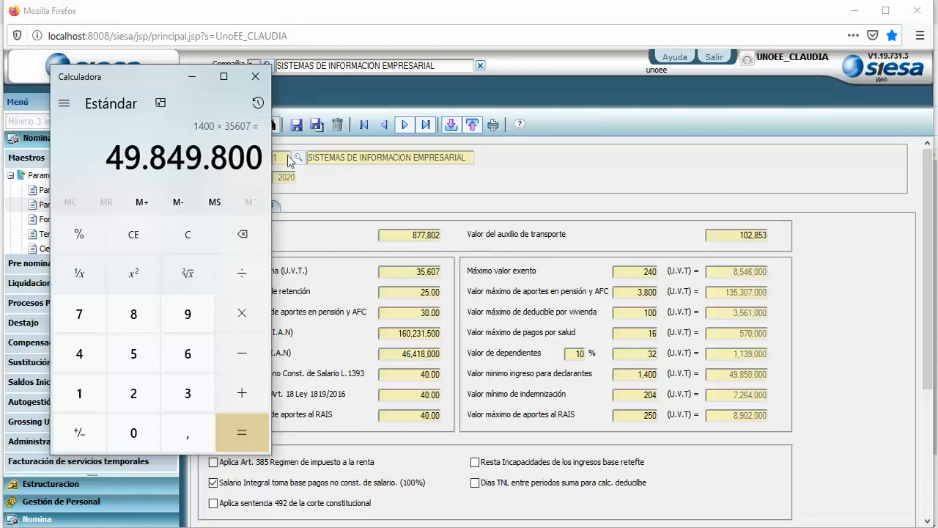
- Return to the Siesa yearly parameters form and set Ingresos brutos (D.I.A.N) to 49,849,800
left_click(192, 76)
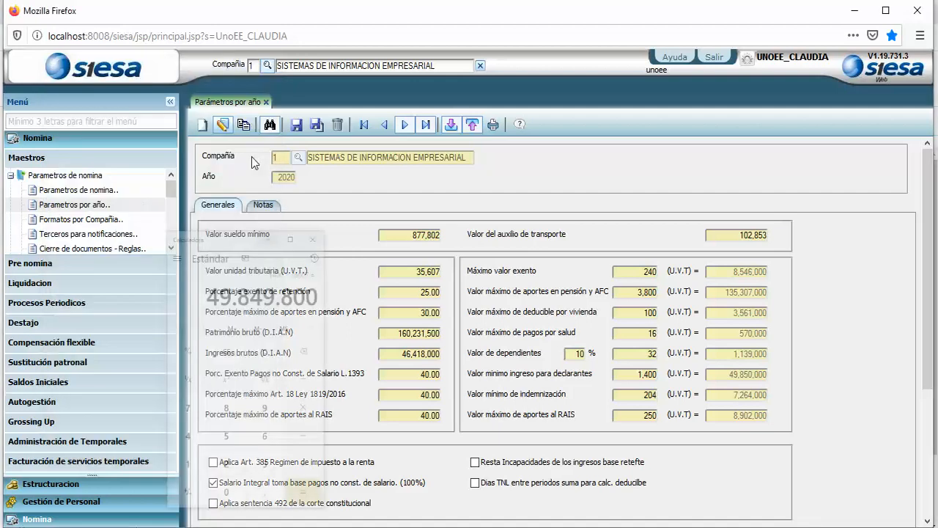
left_click(396, 357)
key("BackSpace")
type("49")
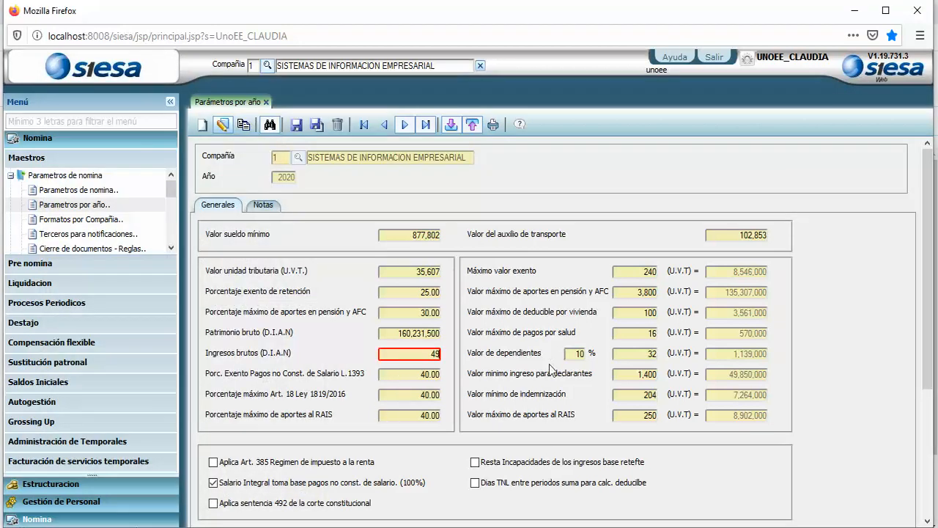
type("849800")
left_click(513, 434)
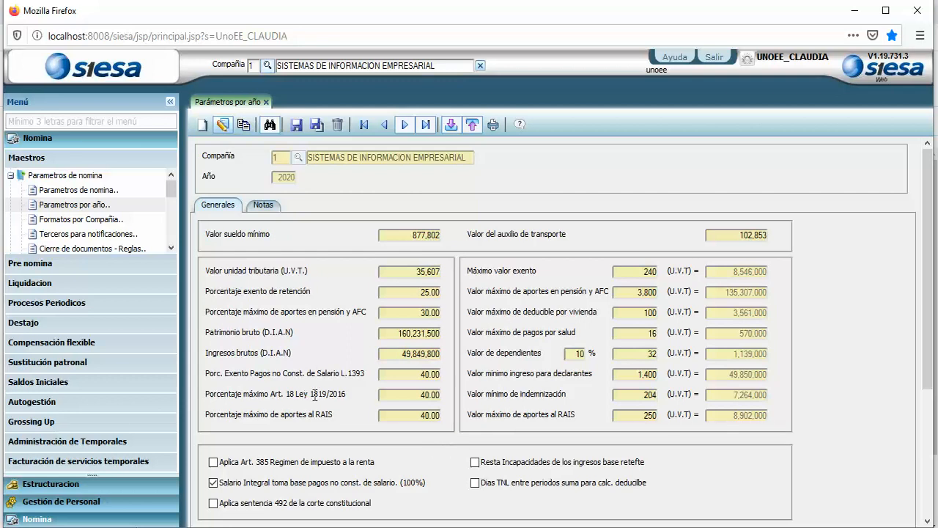
- Review the updated wage, transport, UVT and DIAN values of the 2020 yearly parameters and save the record
left_click(394, 234)
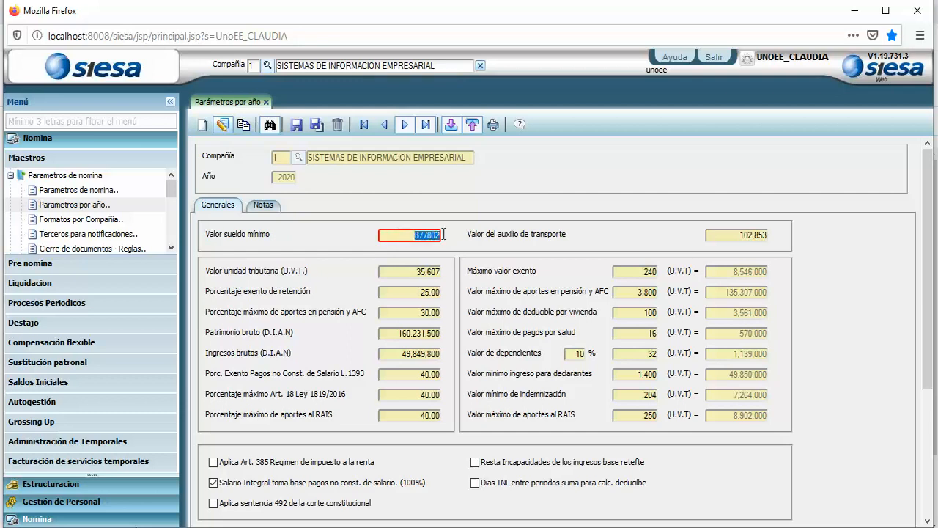
left_click(748, 233)
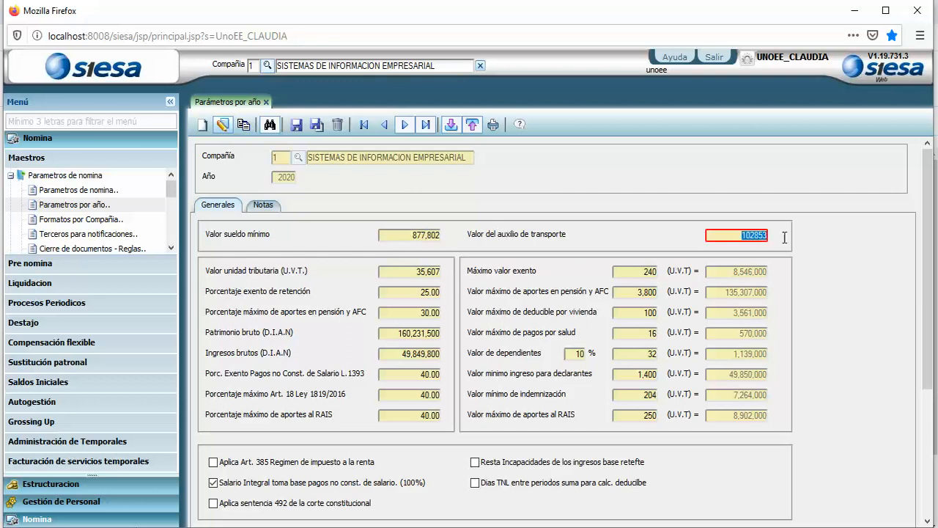
left_click(401, 274)
left_click(388, 334)
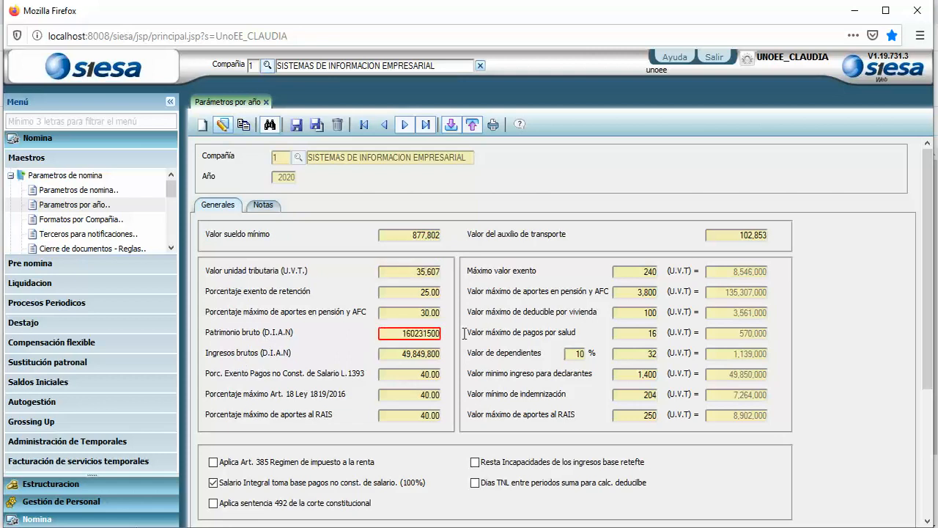
left_click(394, 356)
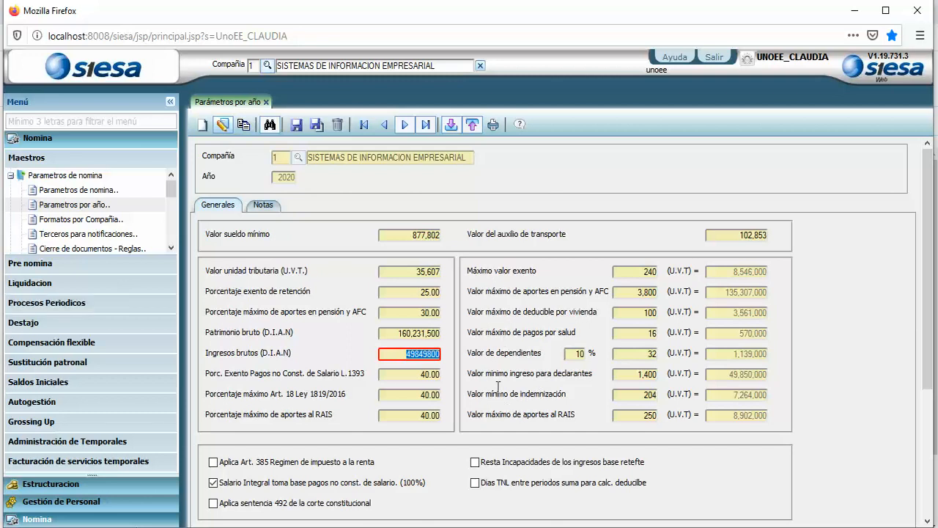
left_click(301, 127)
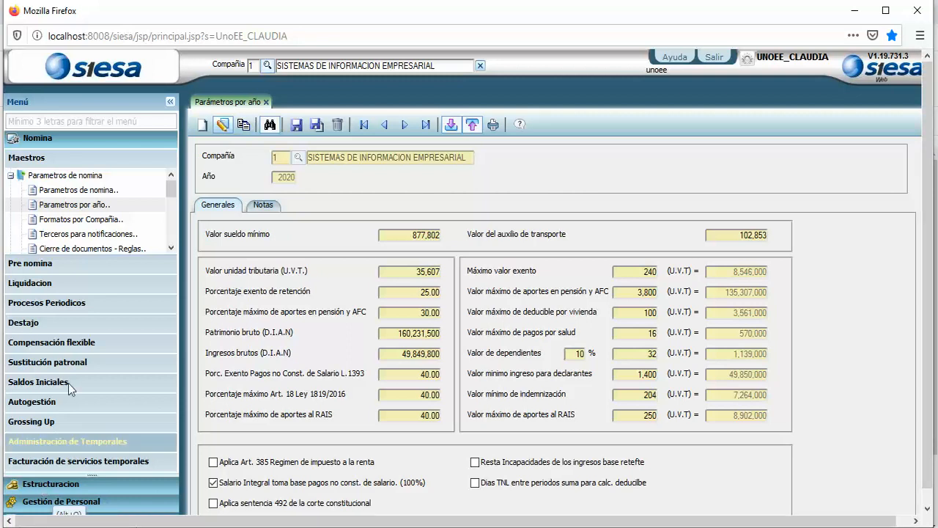
- Open the Periodos de nómina form from the Liquidacion section of Nomina
left_click(60, 282)
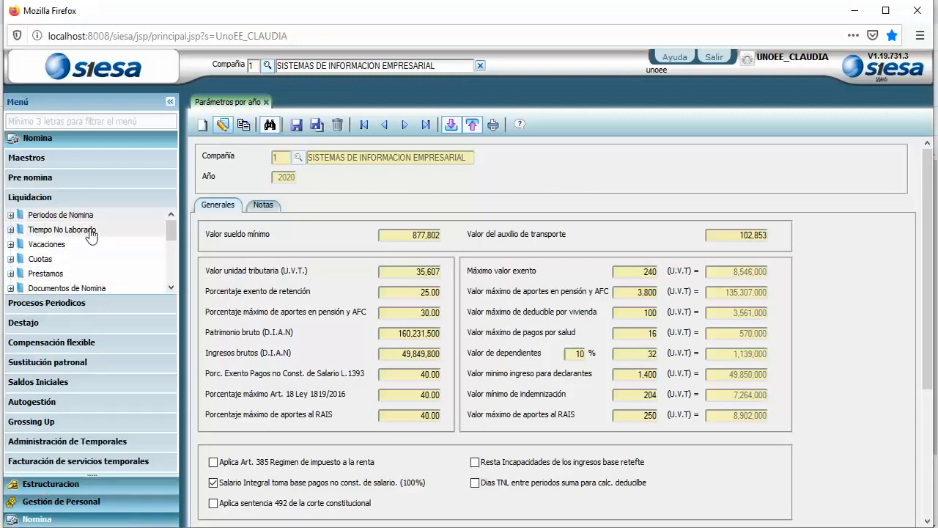
scroll(92, 235, "down", 2)
scroll(92, 235, "down", 3)
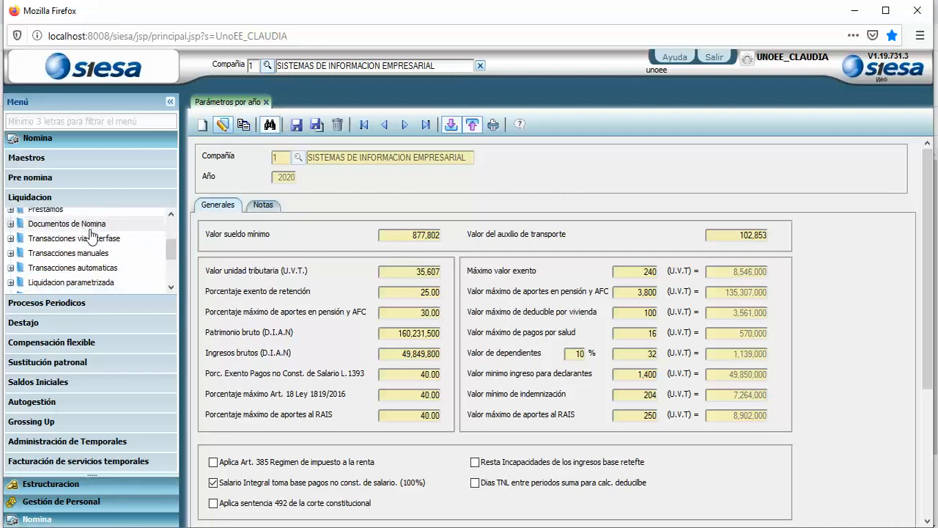
scroll(92, 236, "up", 5)
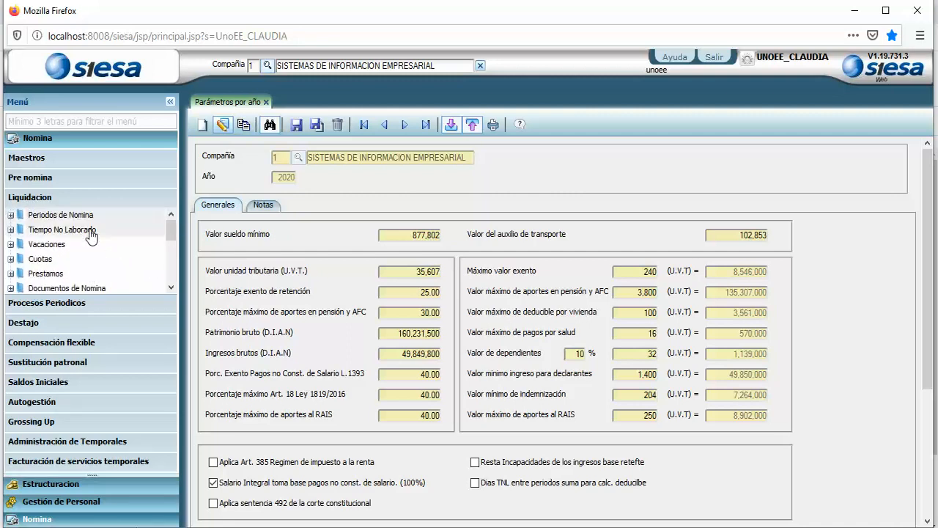
left_click(96, 217)
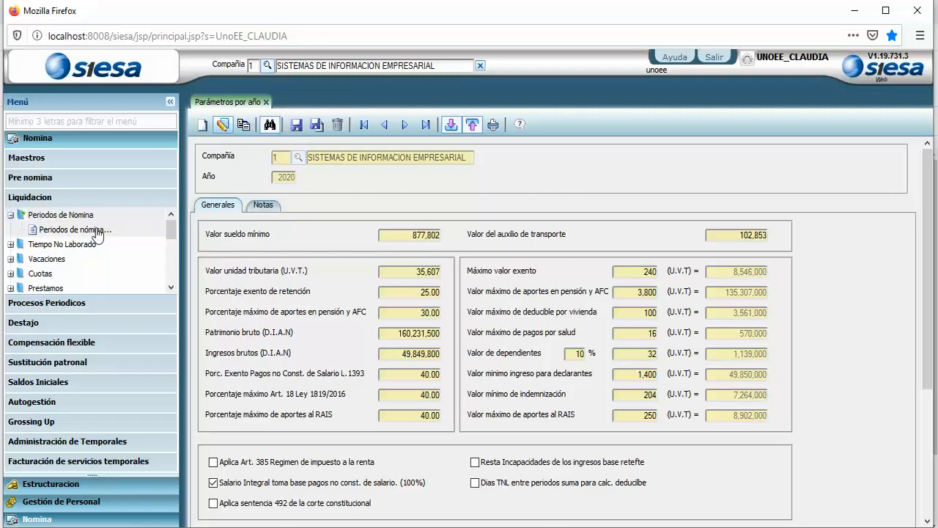
left_click(96, 232)
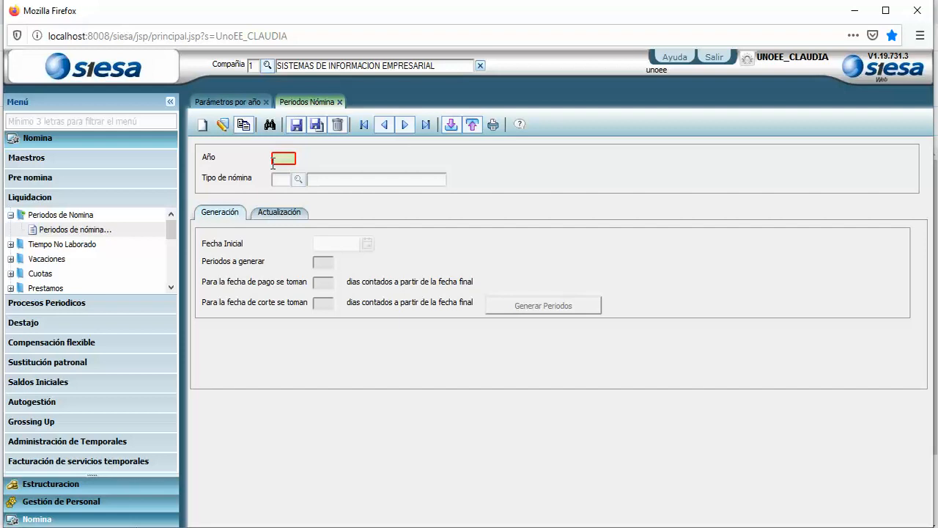
- Create and save a new payroll period record for year 2020 with payroll type 2, NOMINA QUINCENAL
left_click(203, 124)
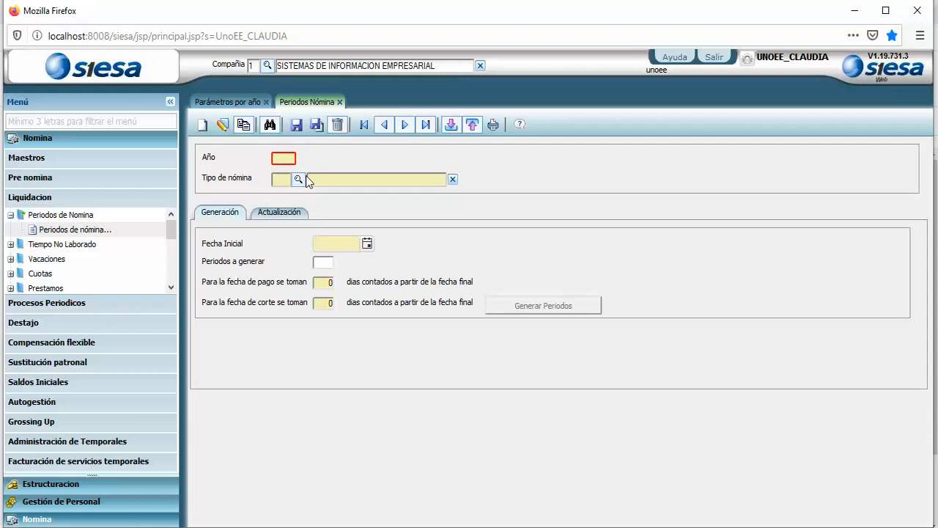
type("2020")
left_click(303, 185)
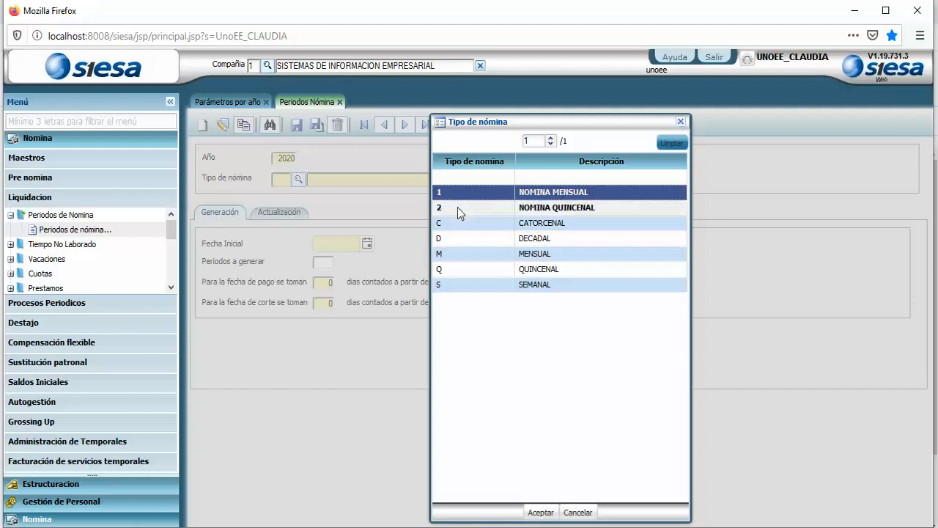
left_click(622, 210)
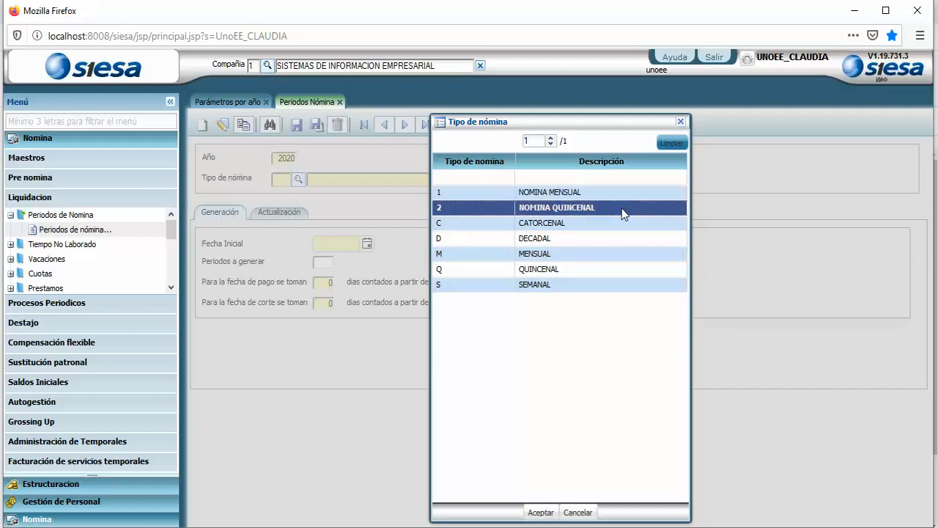
double_click(621, 210)
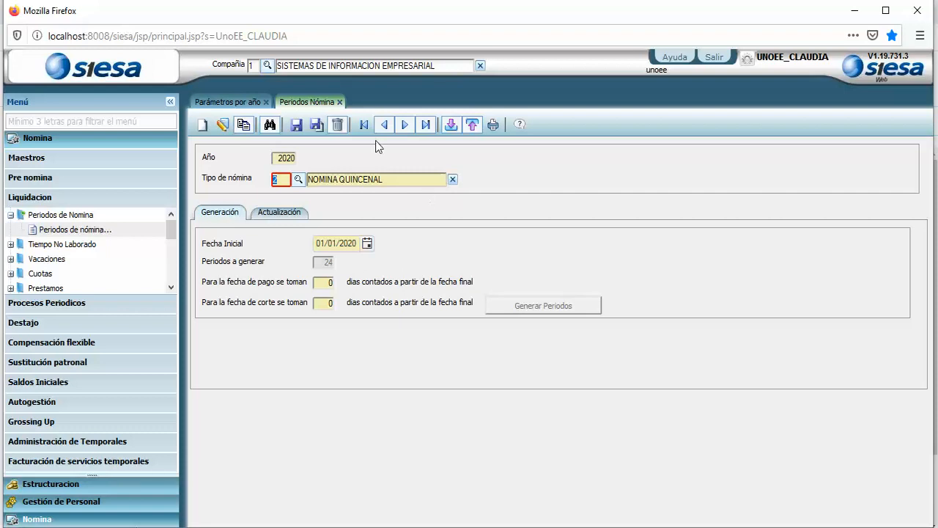
left_click(296, 126)
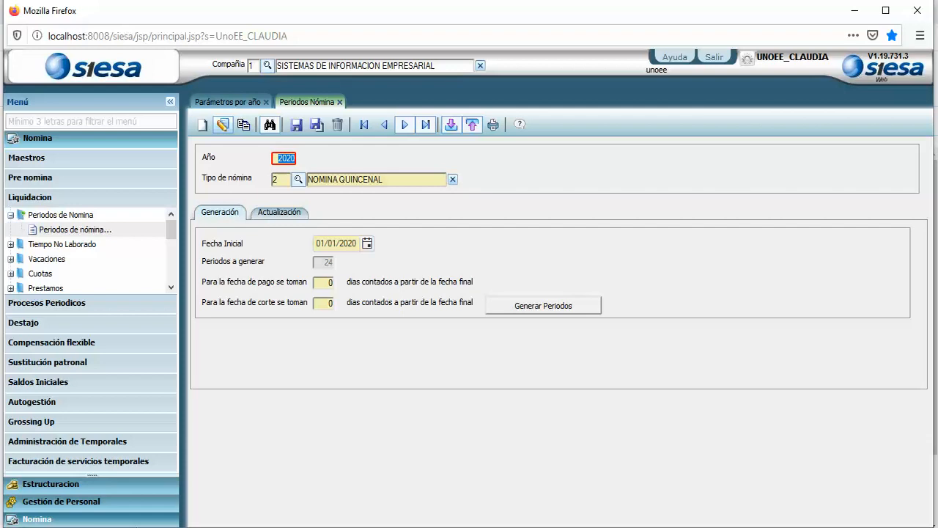
- Generate the periods for the 2020 NOMINA QUINCENAL record, save them and page through the whole period list
left_click(530, 310)
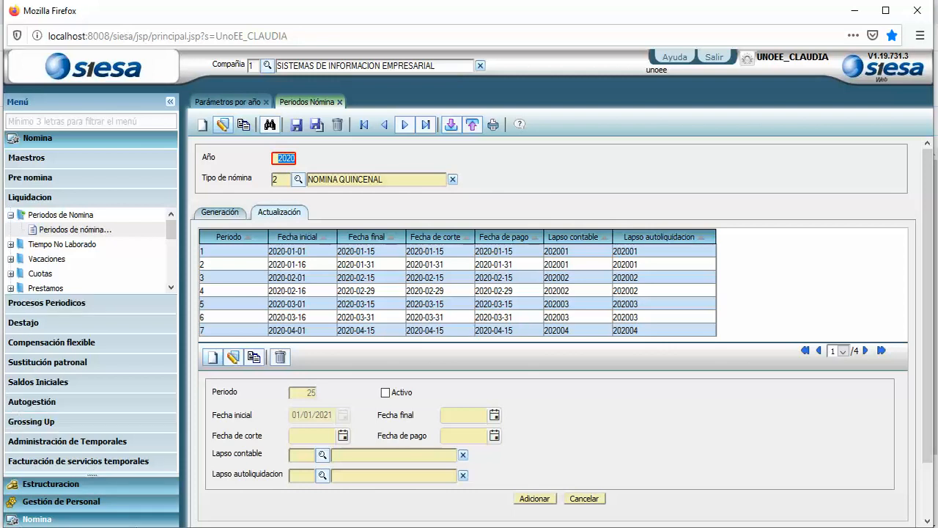
left_click(297, 124)
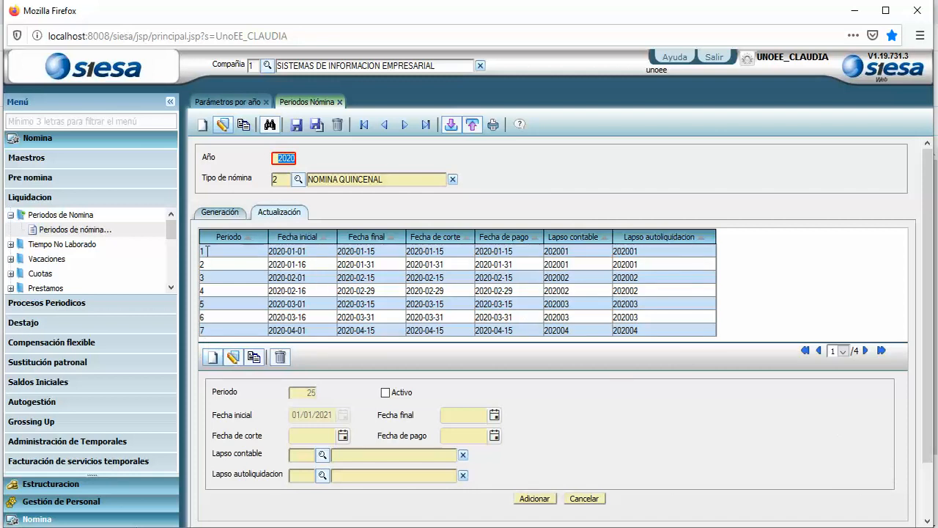
left_click(866, 352)
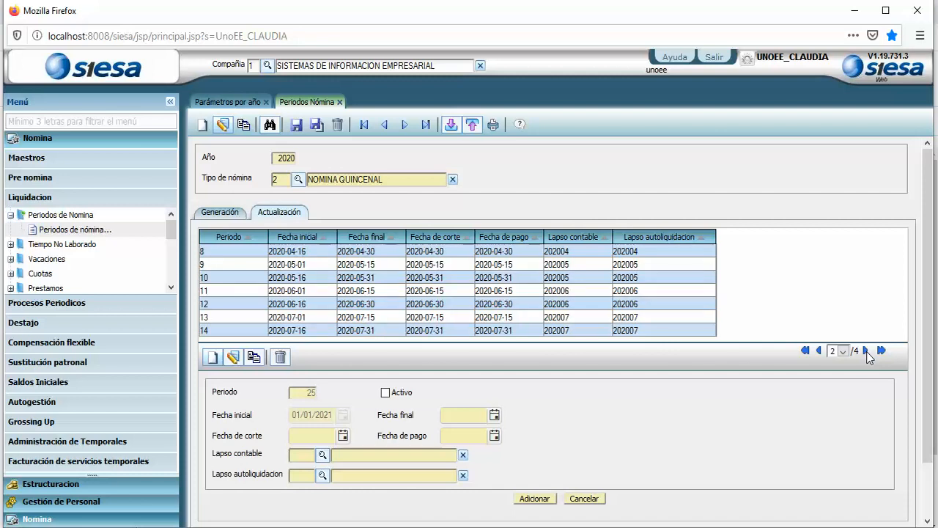
left_click(867, 352)
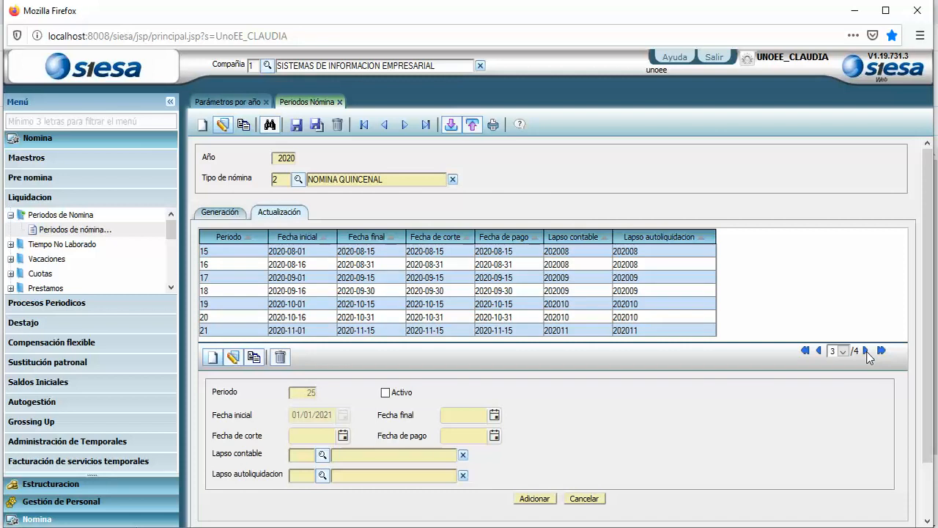
left_click(867, 351)
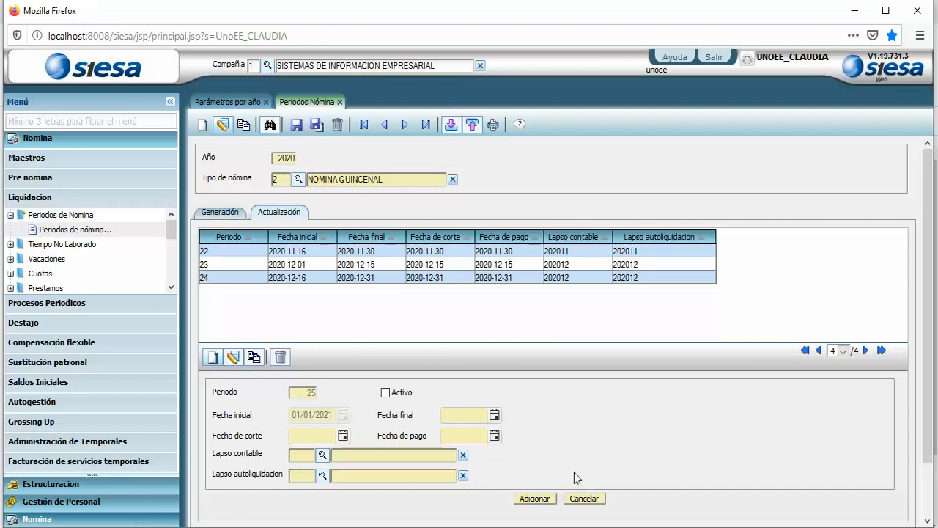
left_click(297, 126)
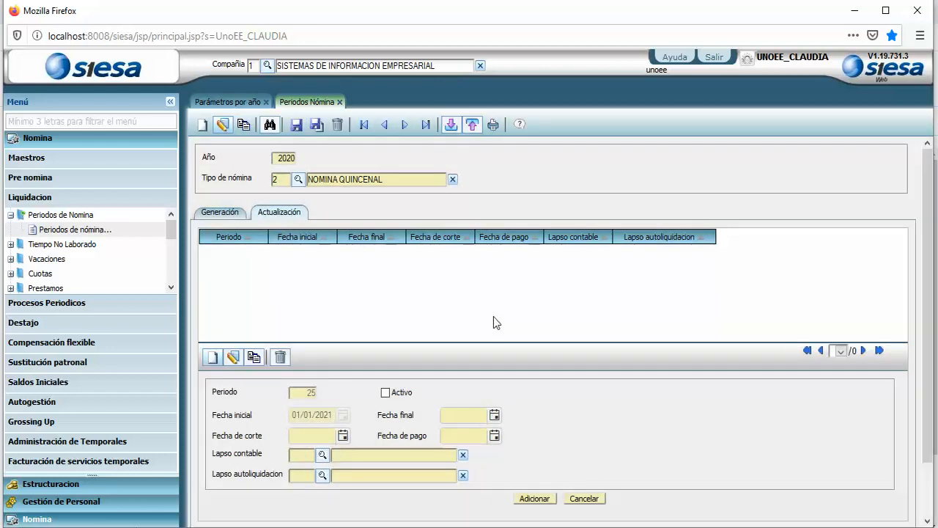
- Check the Generación settings of the payroll periods and the Parámetros por año form, ending on Periodos Nómina
left_click(230, 212)
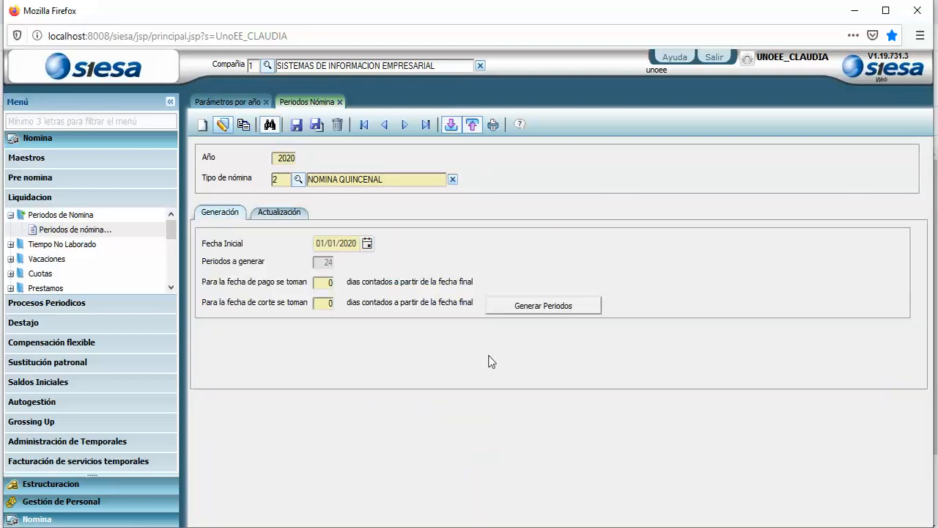
left_click(232, 103)
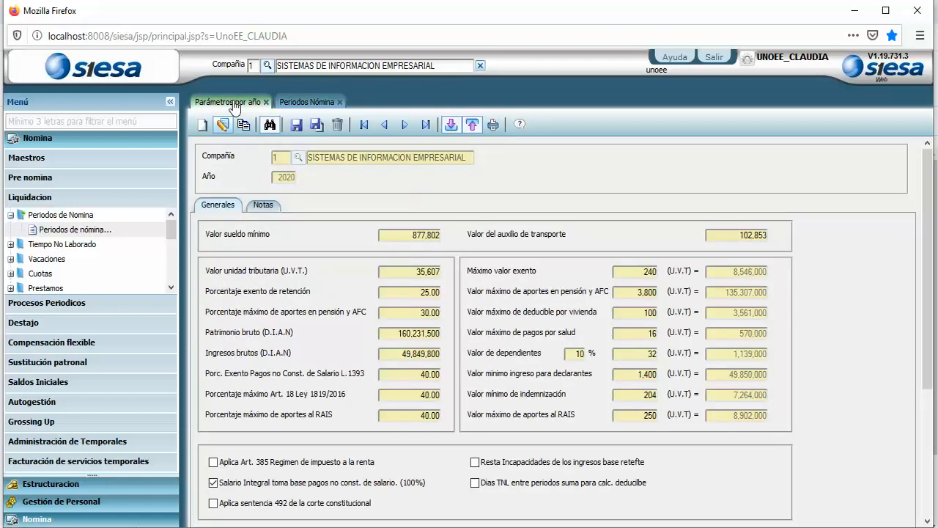
left_click(299, 104)
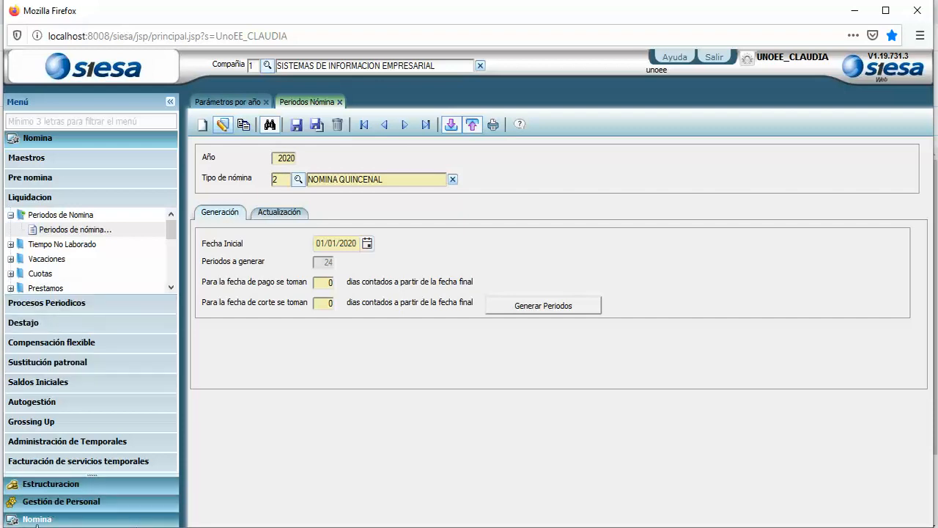
- Open the Parametros de planilla unica form from Maestros Basicos in the Procesos Periodicos section
left_click(67, 302)
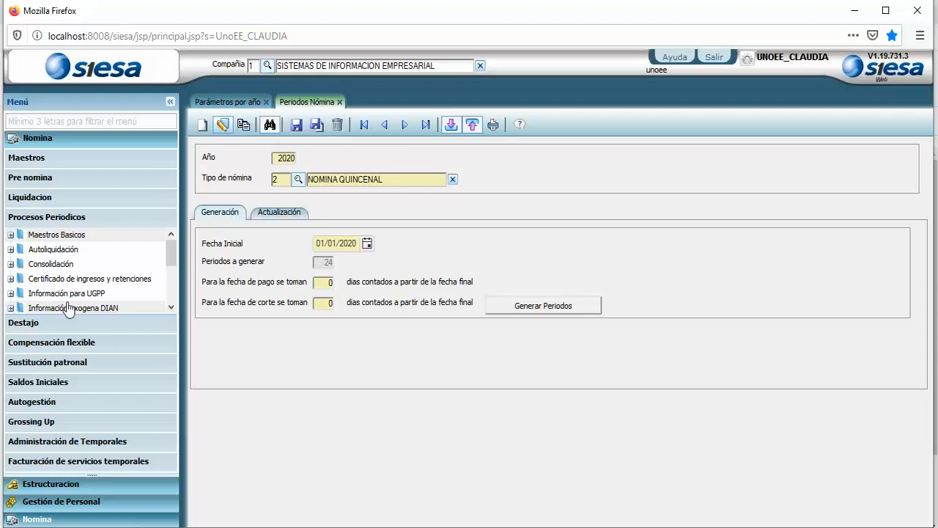
left_click(98, 235)
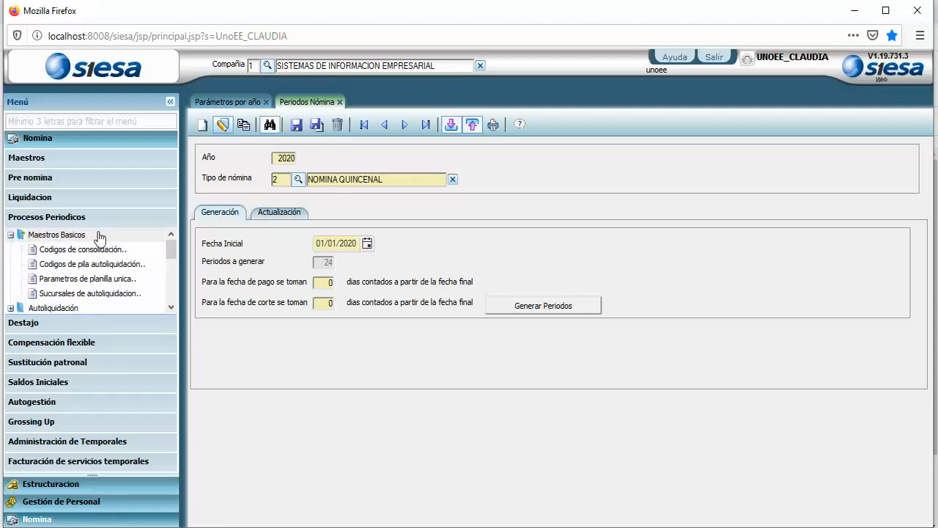
left_click(107, 280)
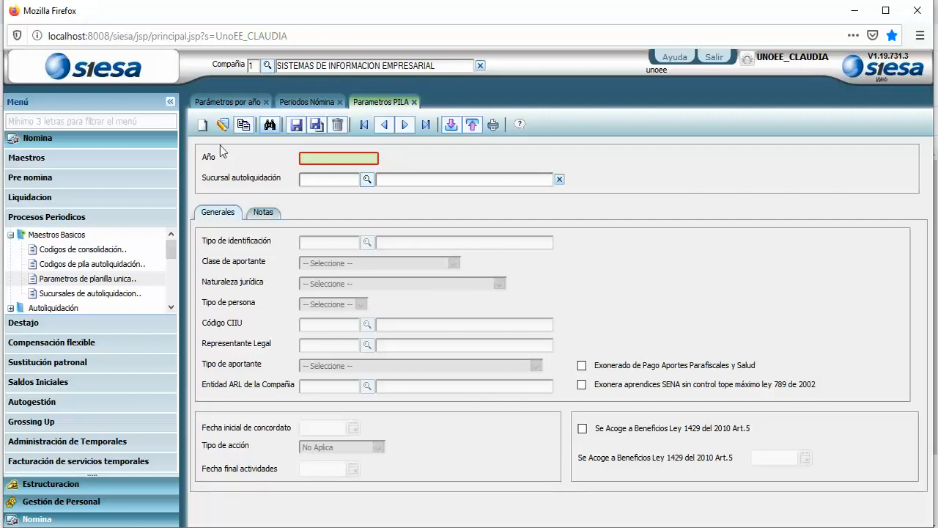
- Start a new PILA parameters record for year 2020 with Sucursal autoliquidación 001, SISTEMAS DE INFORMACION EMPRESARIAL
left_click(203, 126)
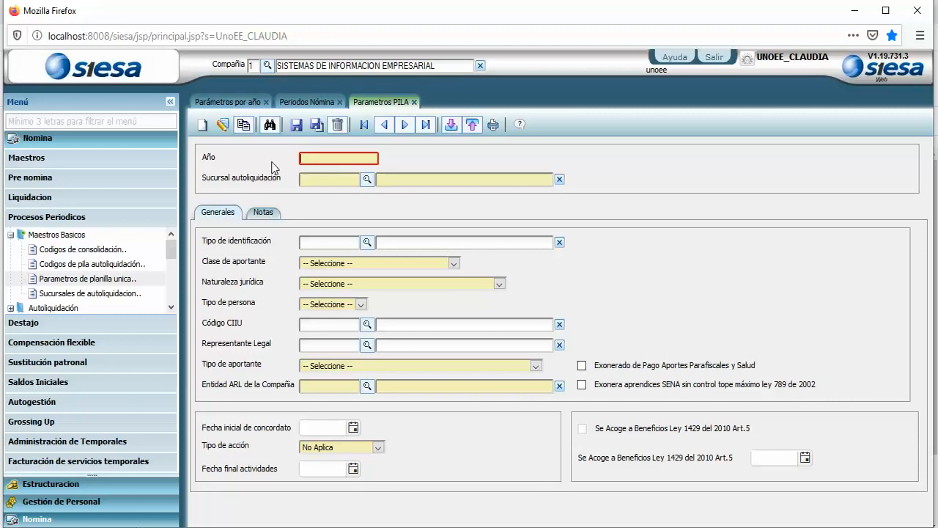
type("2020")
left_click(395, 222)
left_click(368, 181)
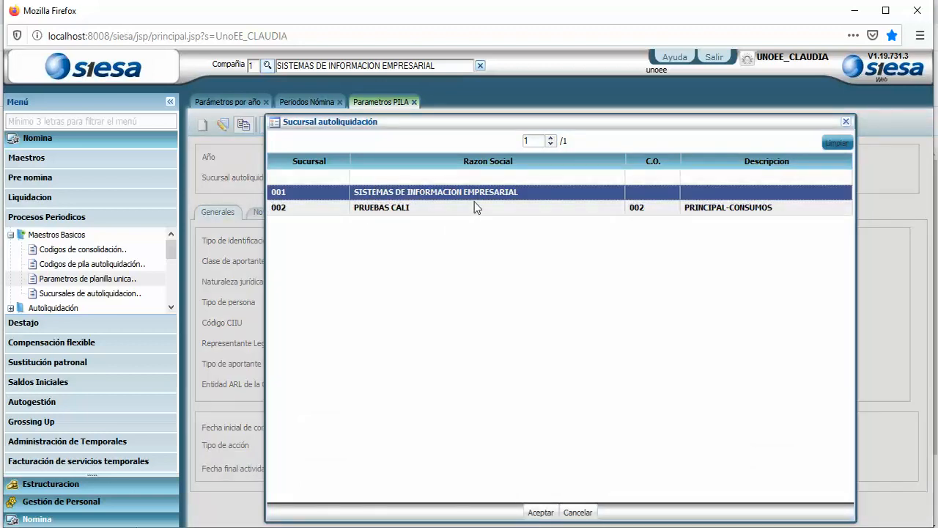
double_click(422, 192)
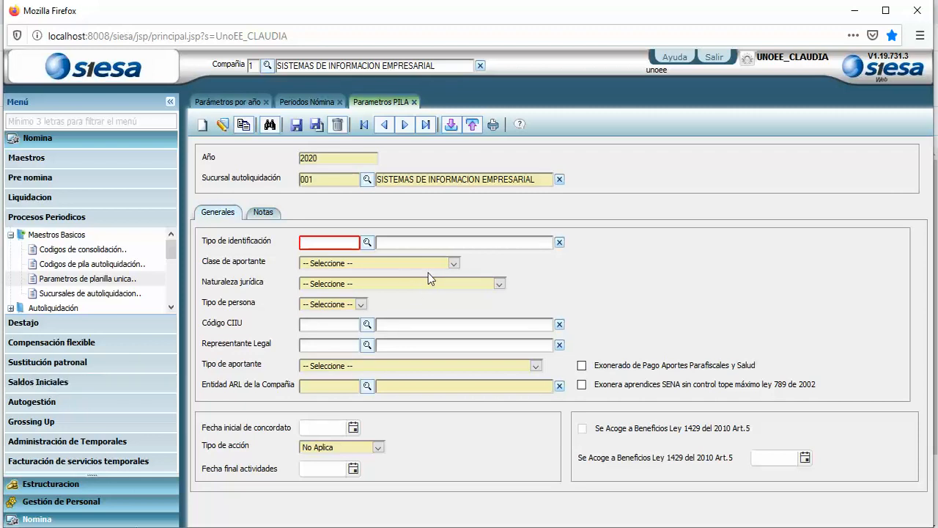
left_click(367, 245)
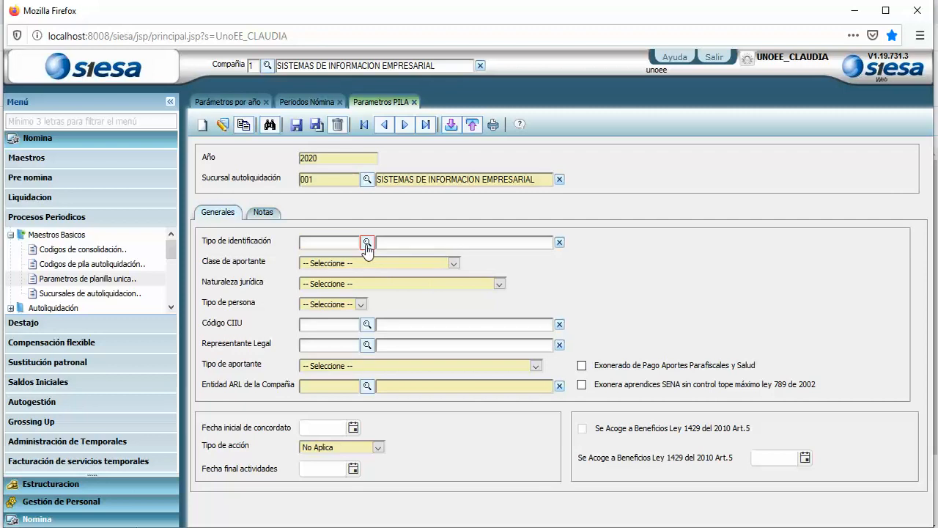
left_click(368, 245)
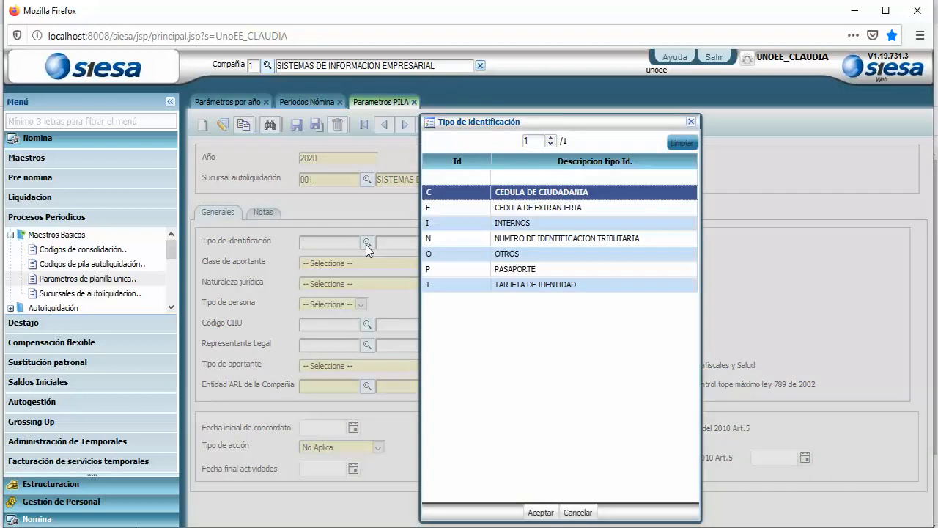
double_click(509, 193)
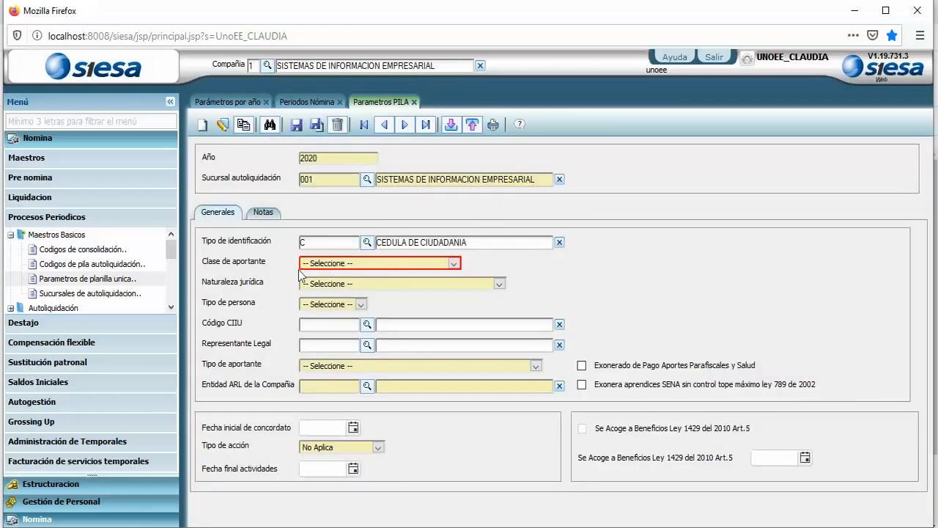
- Set Tipo de identificación to N, NUMERO DE IDENTIFICACION TRIBUTARIA, and Clase de aportante to A=Aportante con 200 o más Cotizantes
left_click(367, 242)
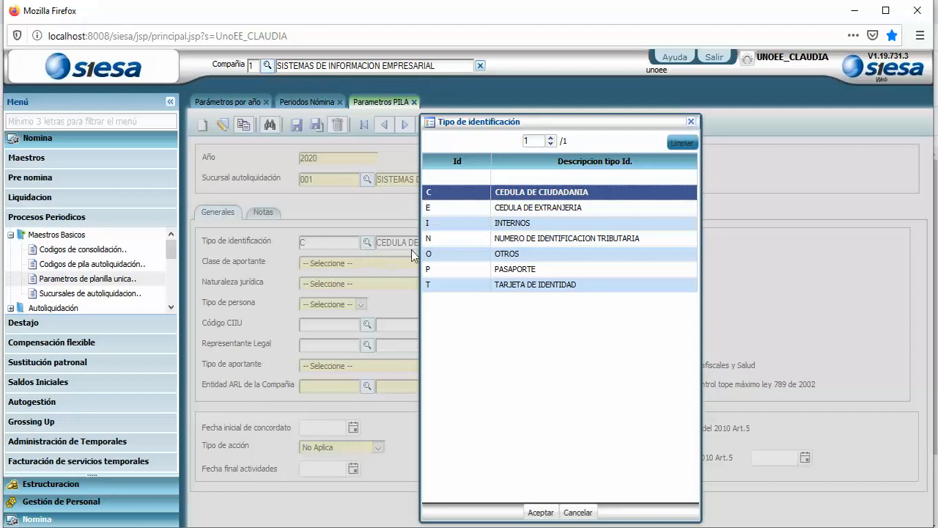
left_click(449, 243)
double_click(449, 243)
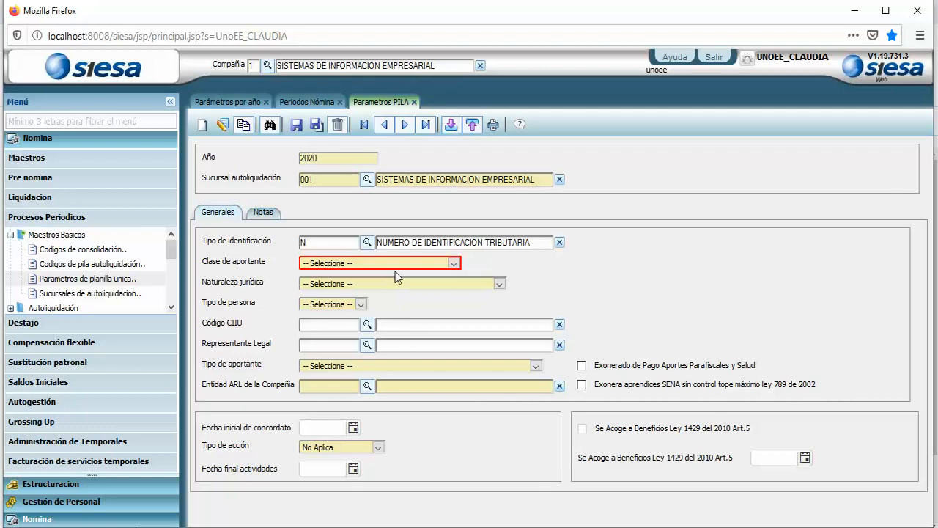
left_click(455, 263)
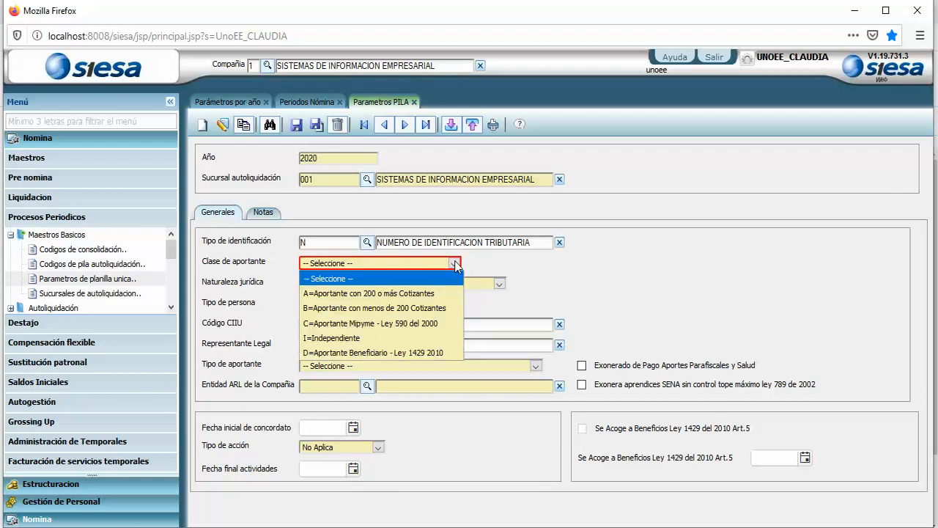
left_click(415, 295)
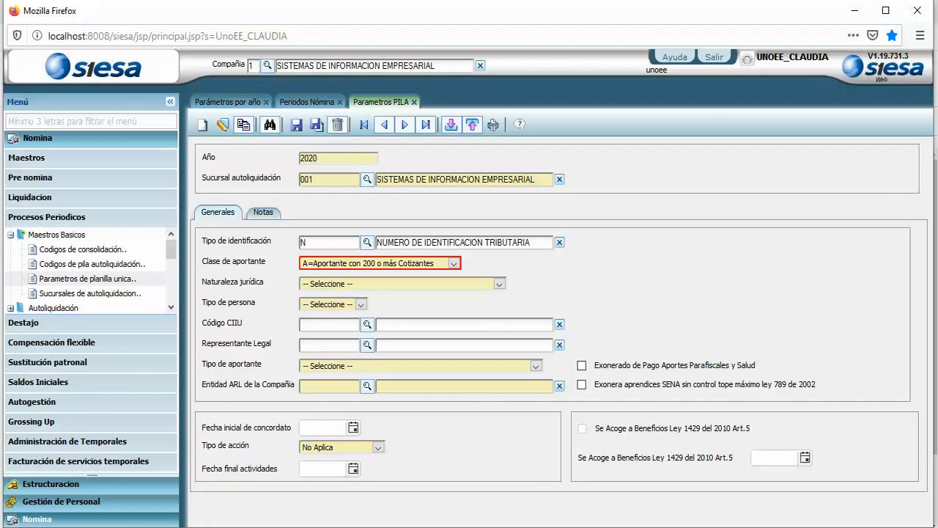
- Set Naturaleza jurídica to Privada, Tipo de persona to Juridica and Código CIIU to 0010, ASALARIADOS
left_click(502, 286)
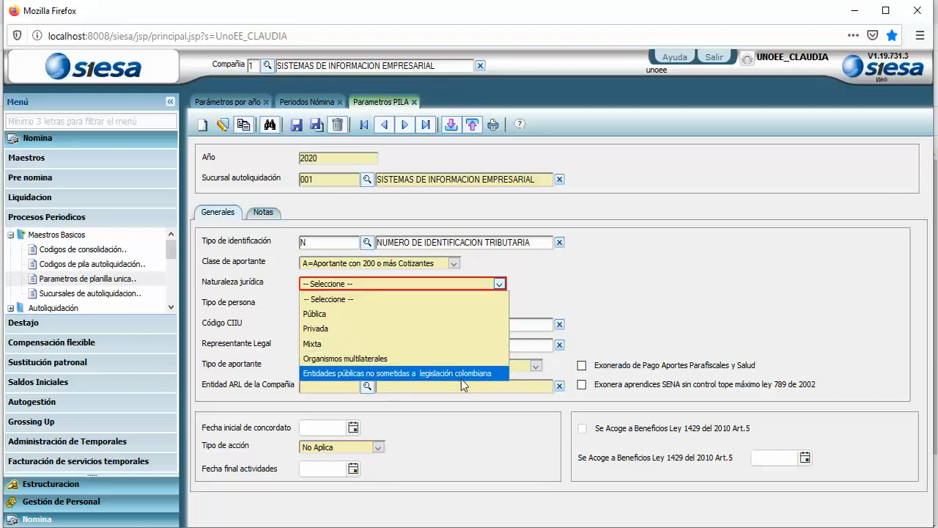
left_click(341, 331)
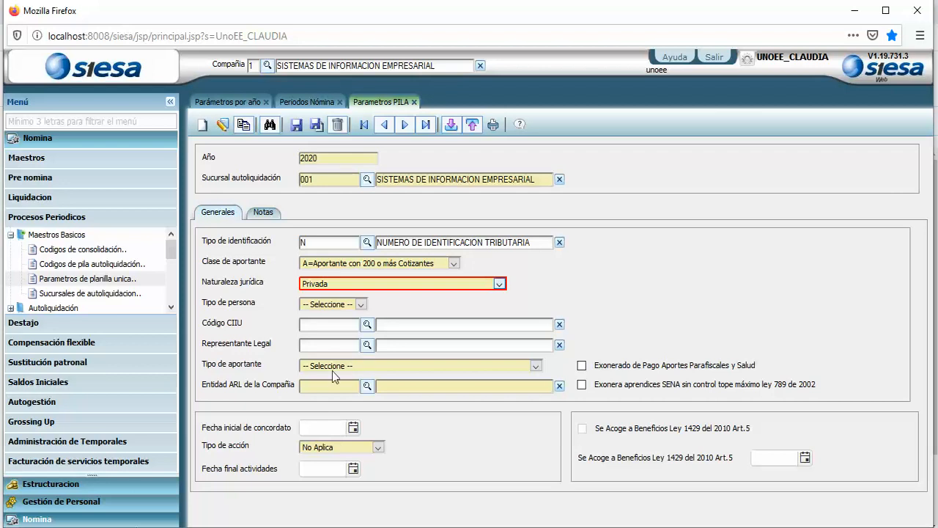
left_click(362, 304)
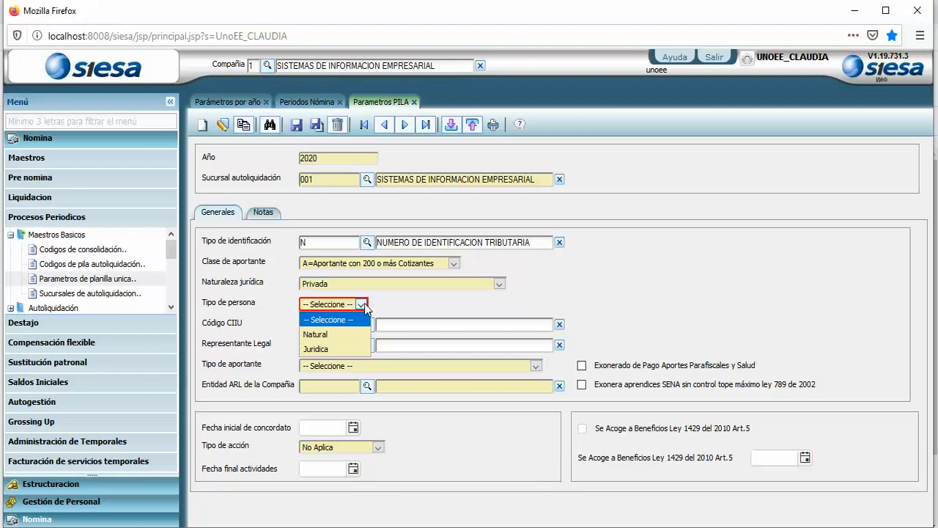
left_click(337, 349)
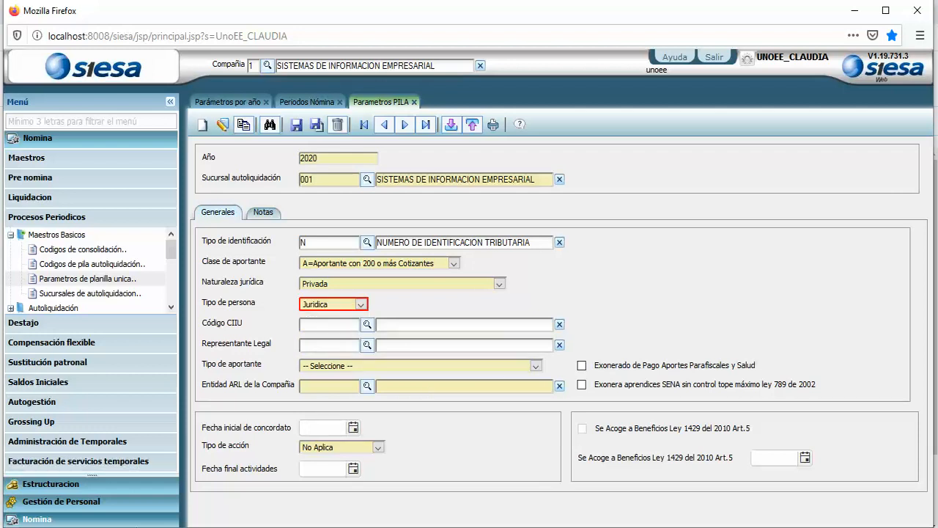
left_click(366, 325)
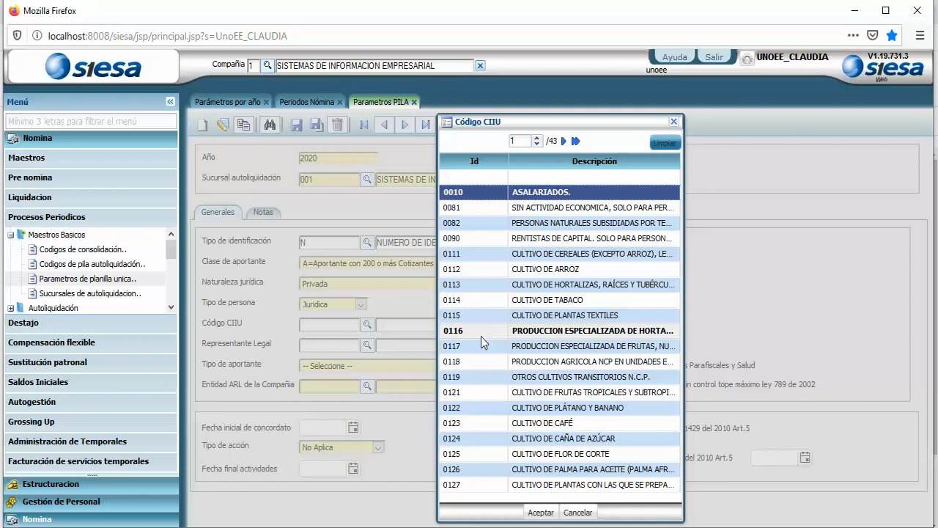
double_click(490, 192)
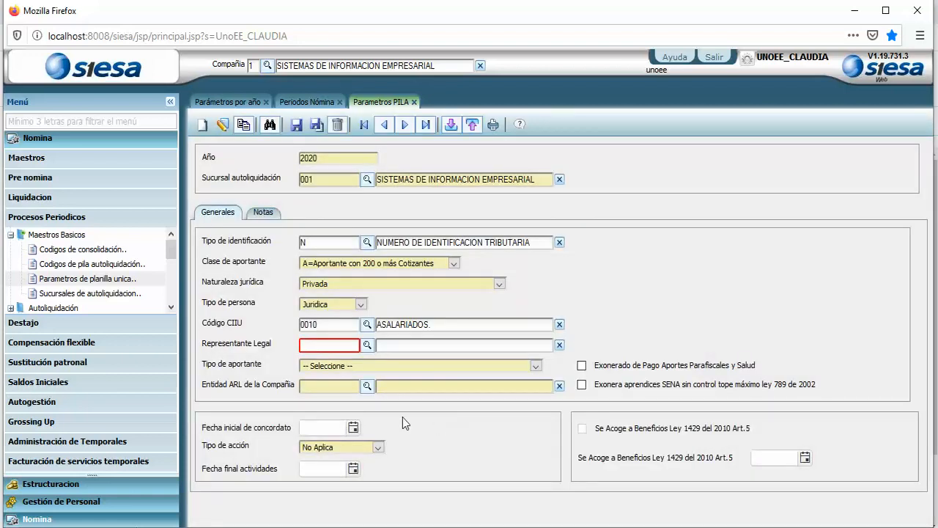
left_click(366, 344)
left_click(367, 344)
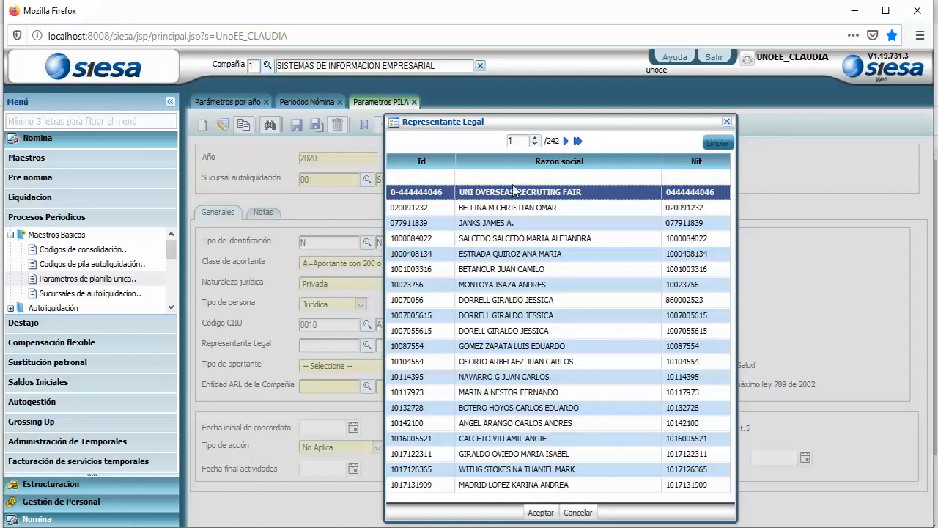
left_click(726, 121)
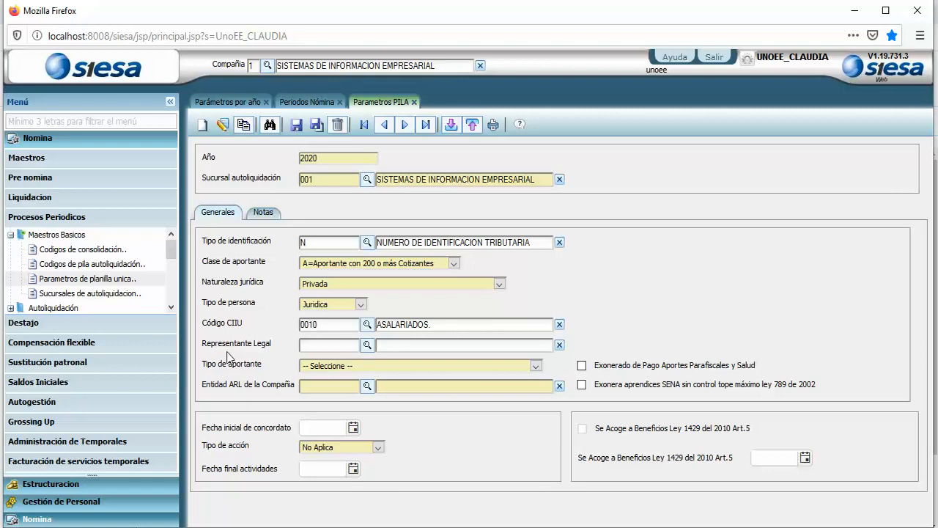
- Filter the Representante Legal list by the representative's surname and choose the matching person
left_click(367, 348)
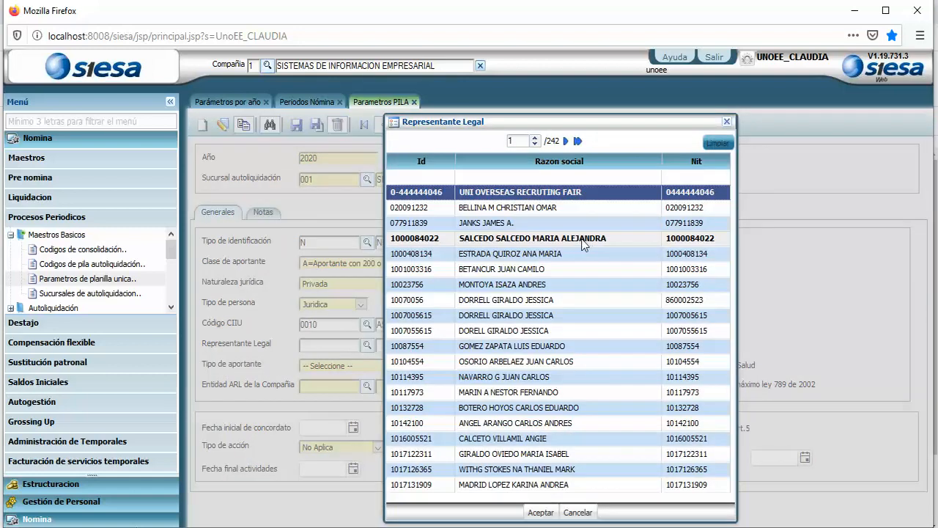
left_click(465, 181)
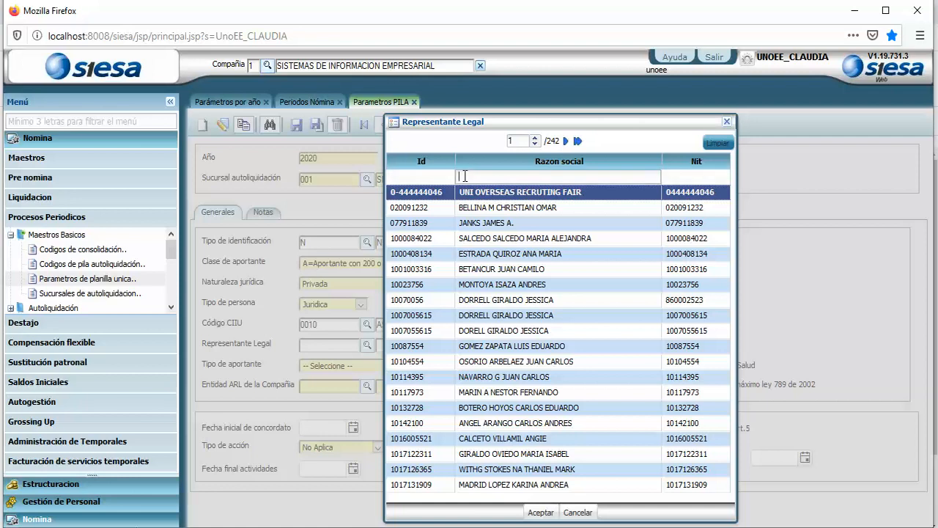
type("leon")
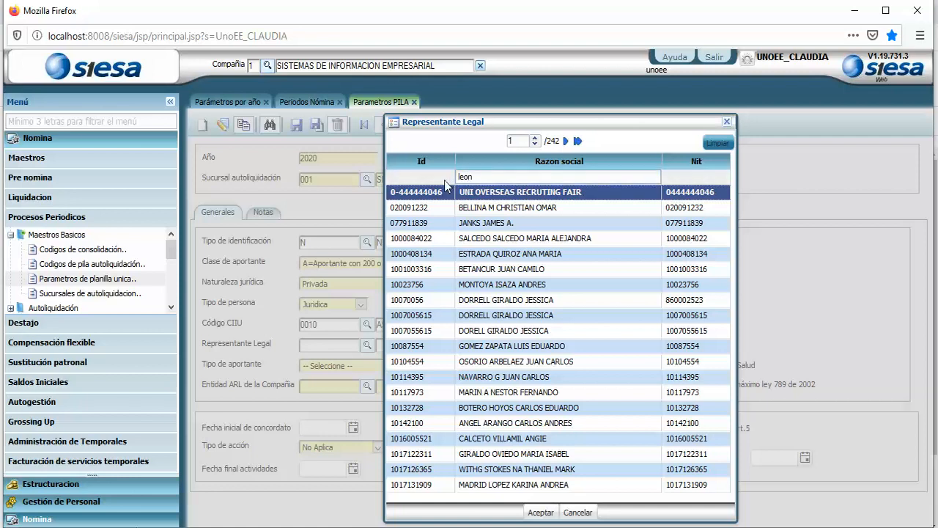
key("Return")
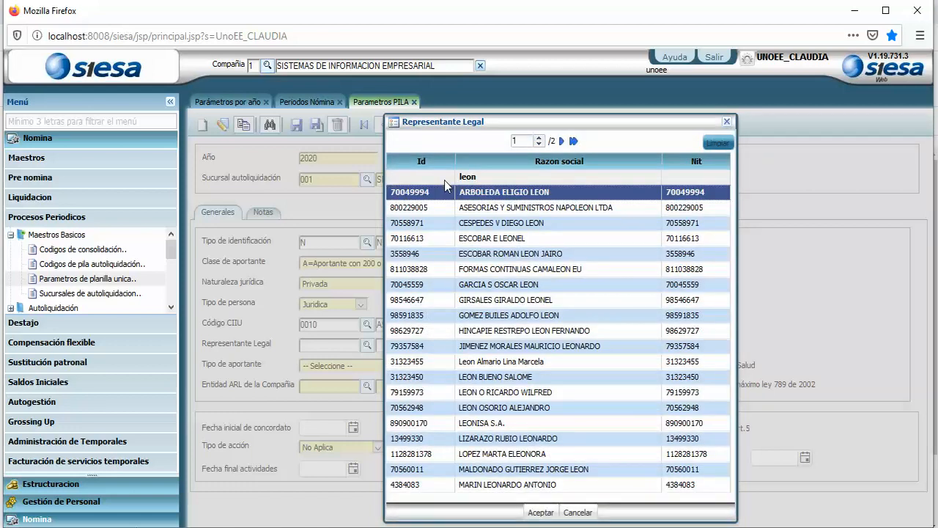
double_click(470, 361)
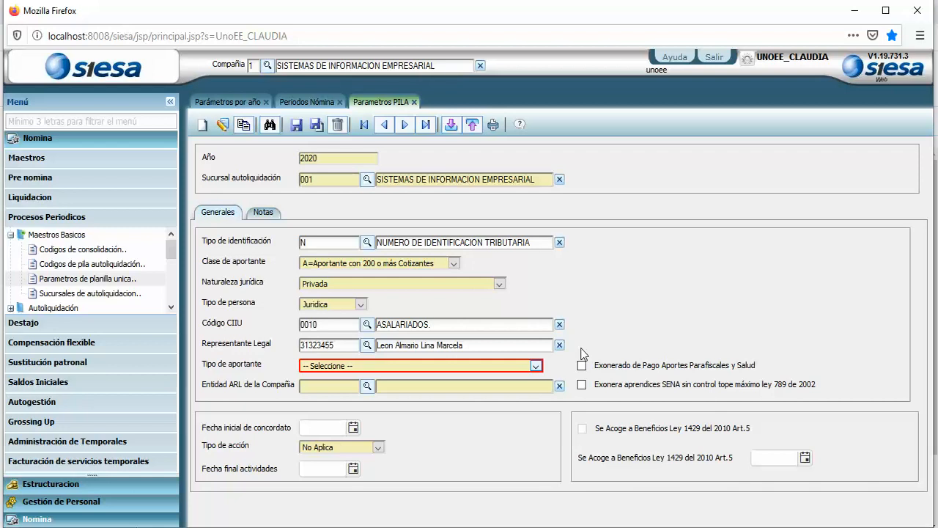
- Set Tipo de aportante to Empleador and Entidad ARL de la Compañía to 14-28, SSS SURATEP SA
left_click(537, 366)
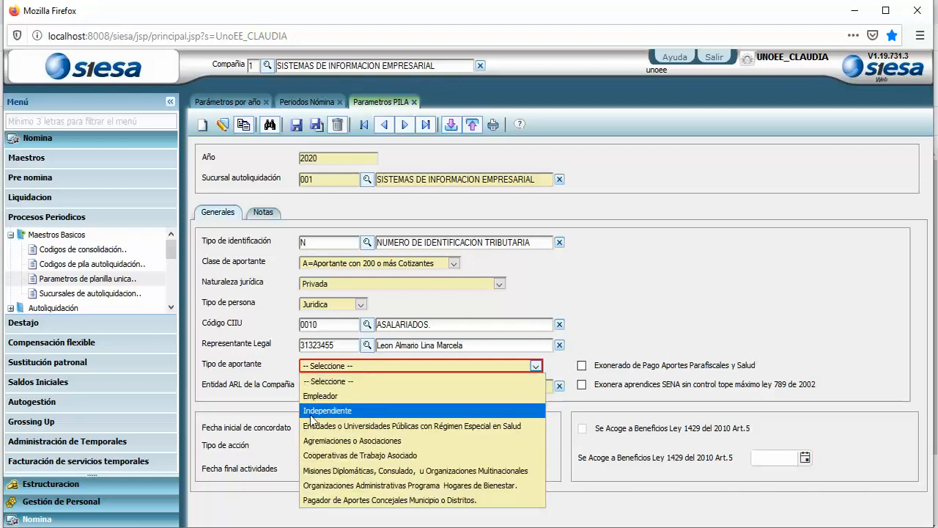
left_click(323, 396)
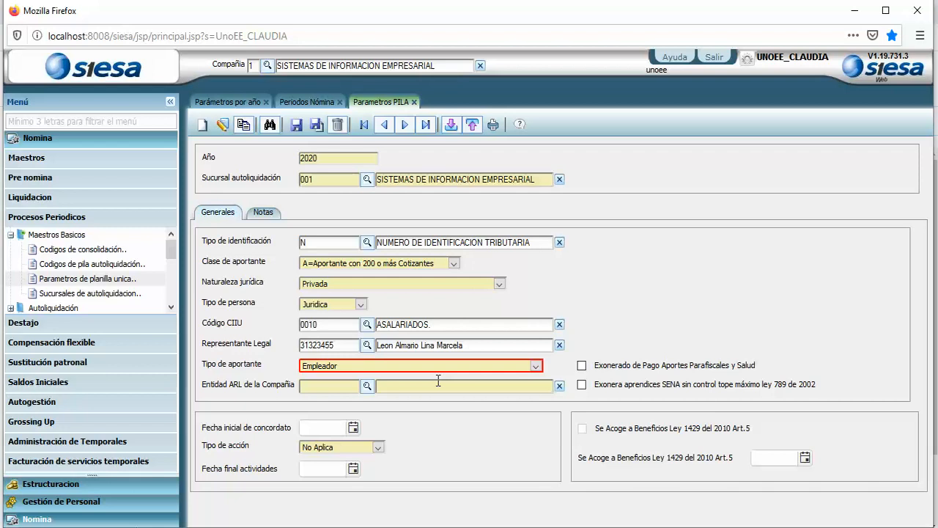
left_click(365, 388)
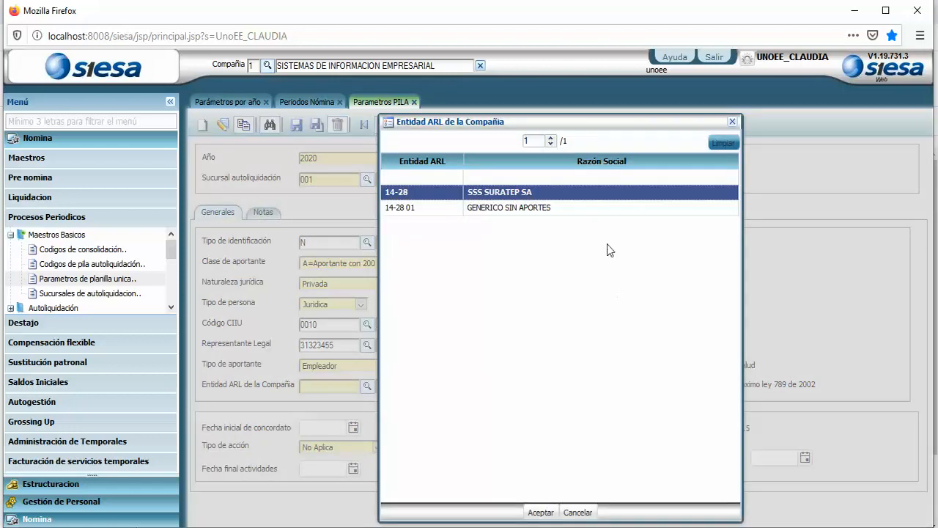
double_click(498, 195)
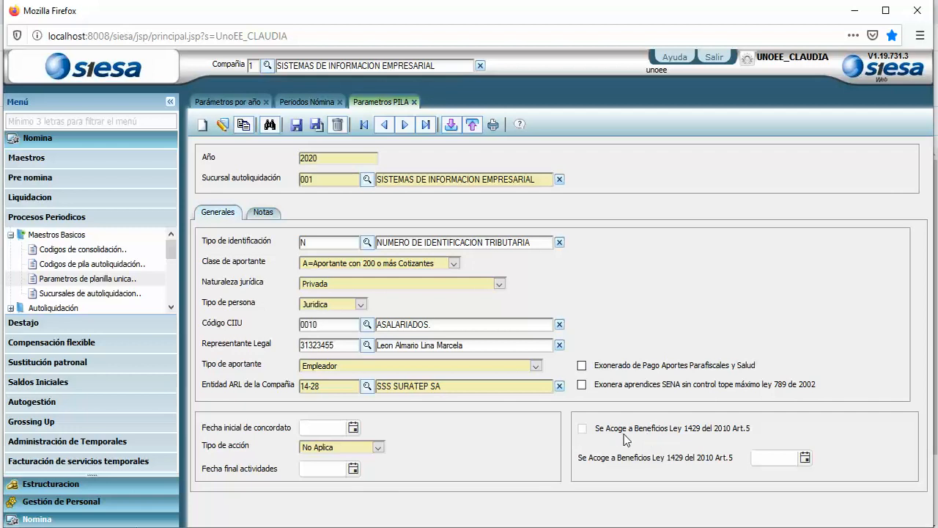
- Save the 2020 PILA parameters record with the Ley 1429 benefits date left empty
left_click(805, 457)
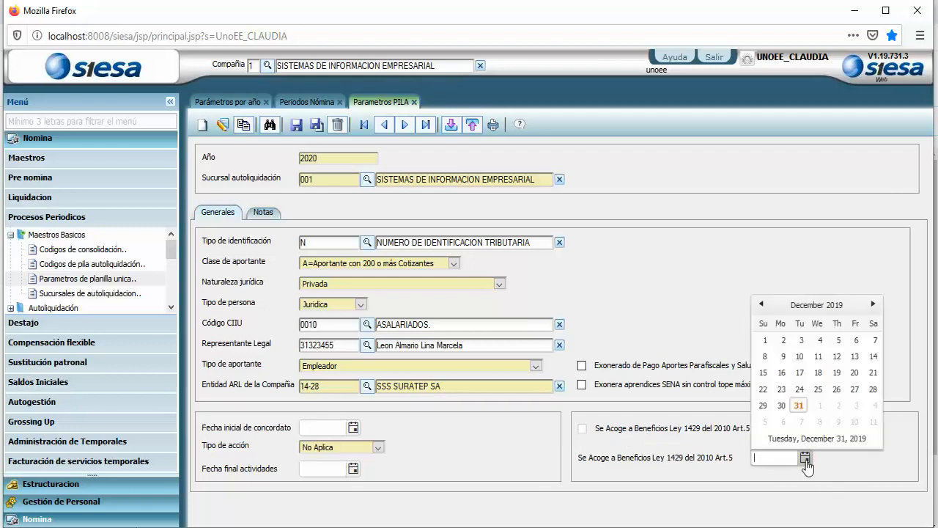
left_click(806, 460)
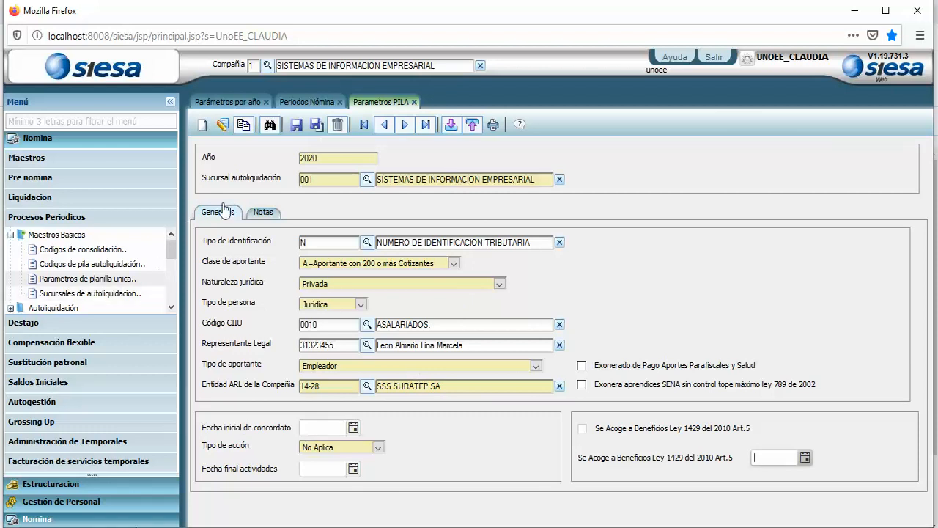
left_click(295, 126)
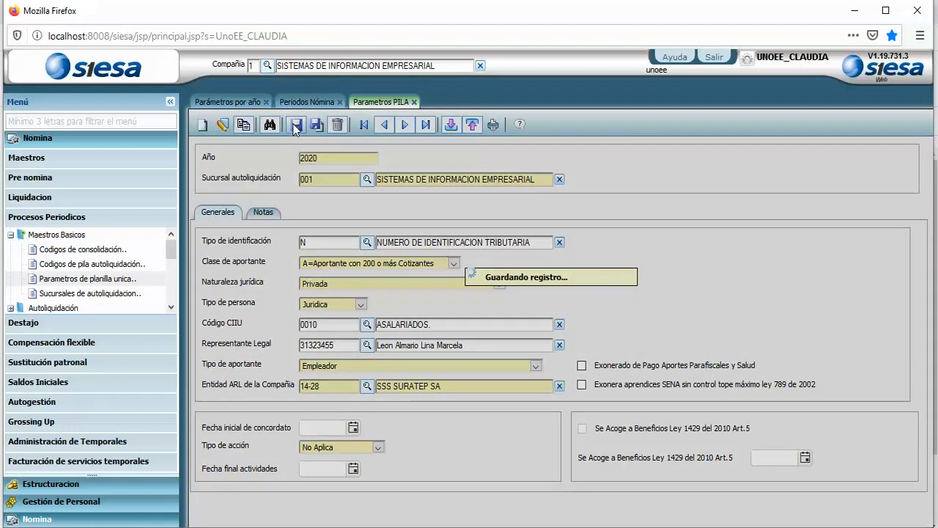